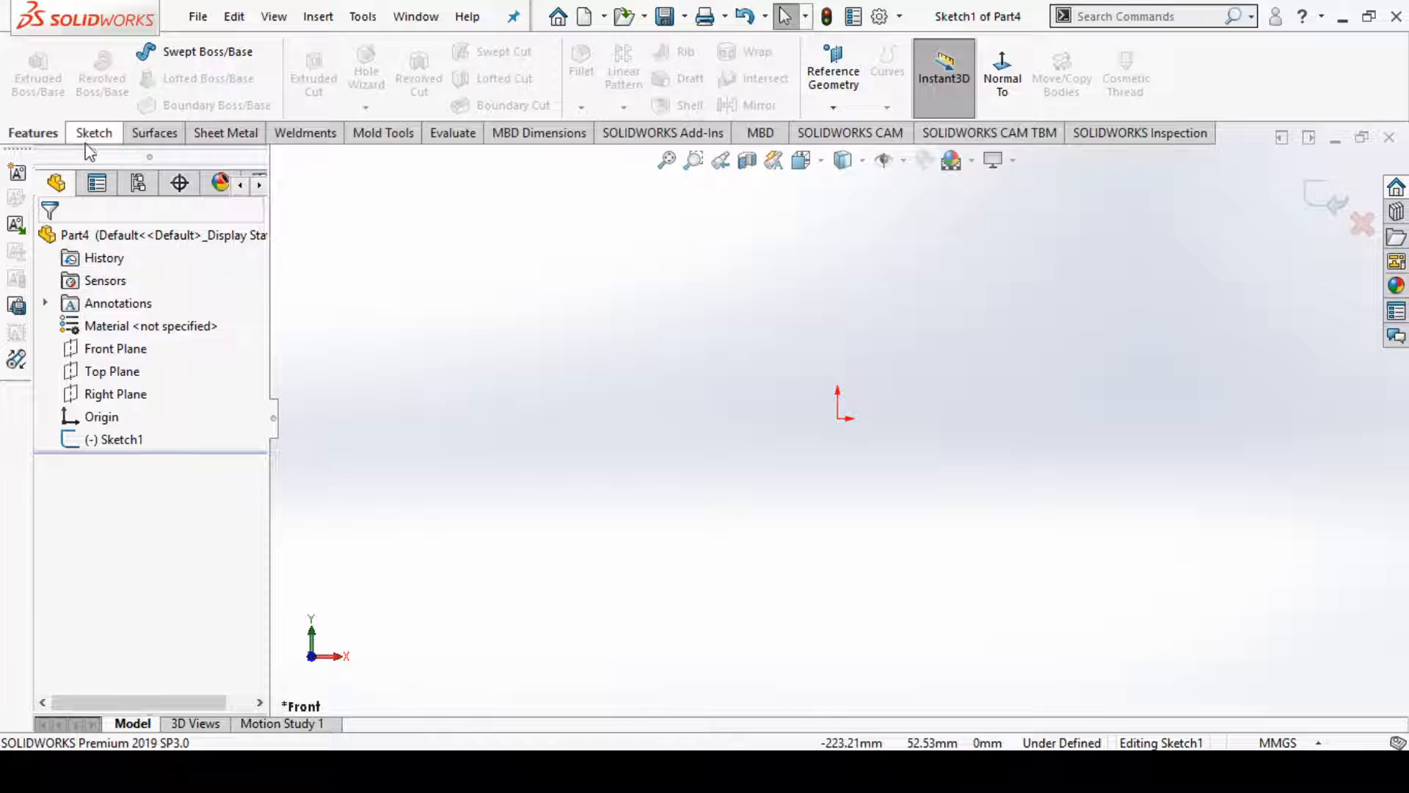
- Sketch a vertical midpoint line about 161 mm long, centred on the origin
left_click(85, 139)
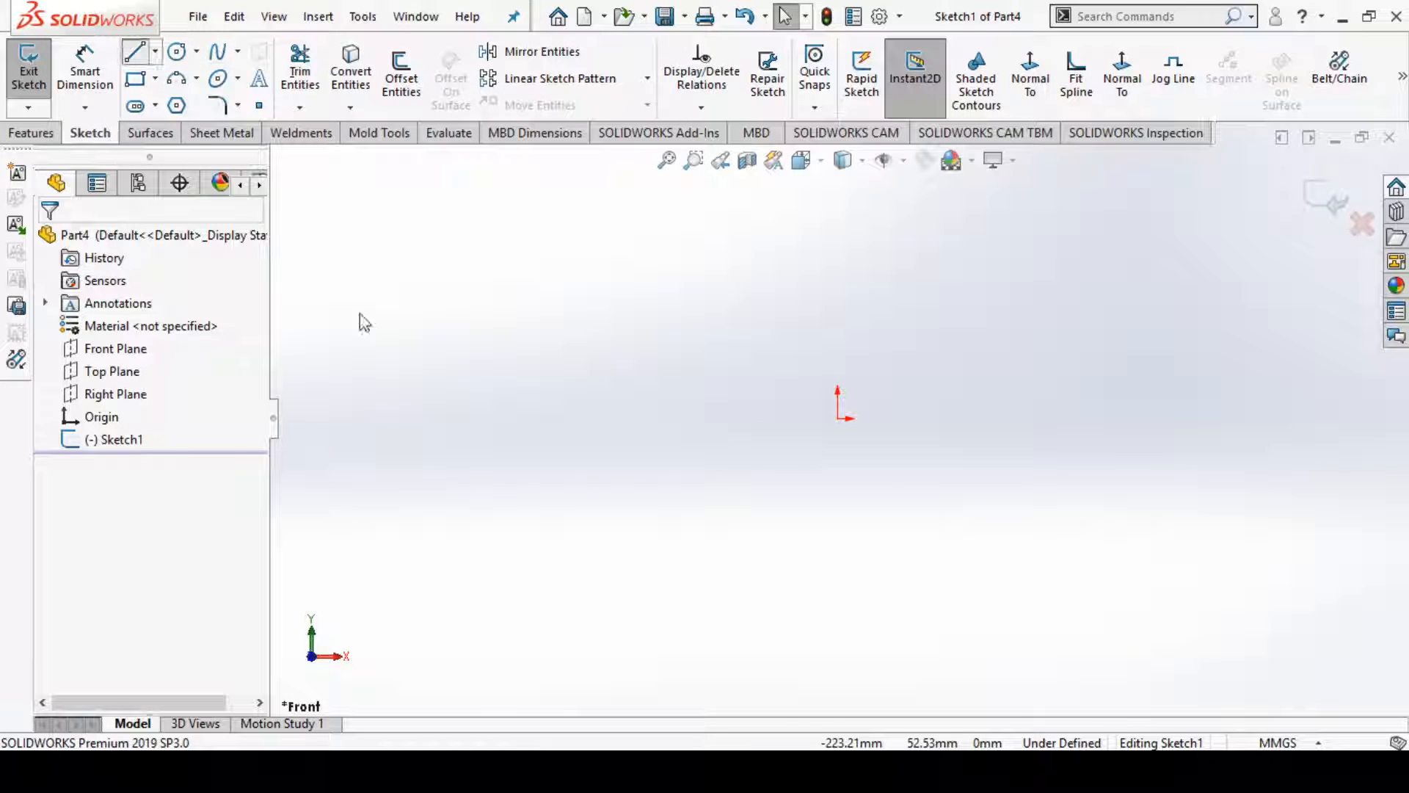
key("l")
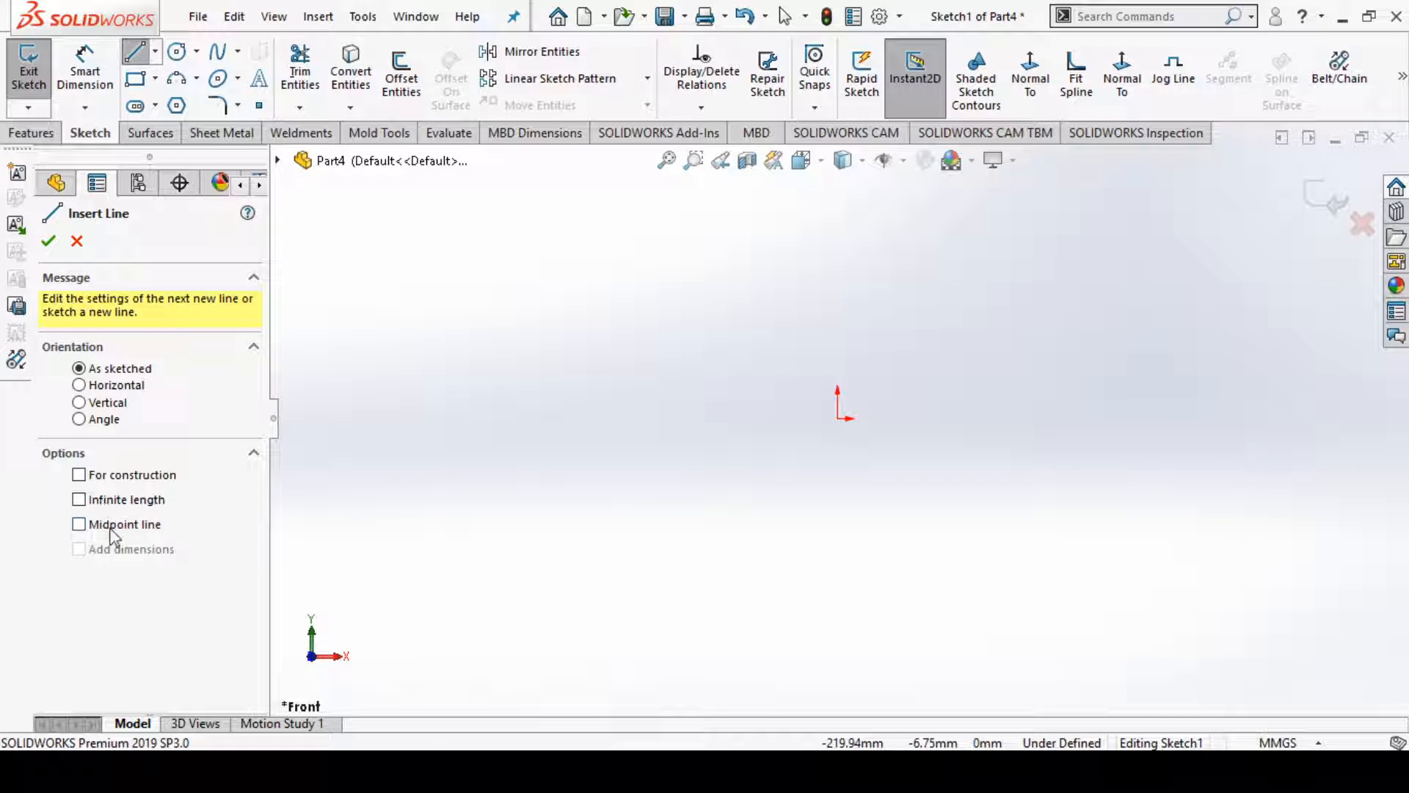
left_click(110, 527)
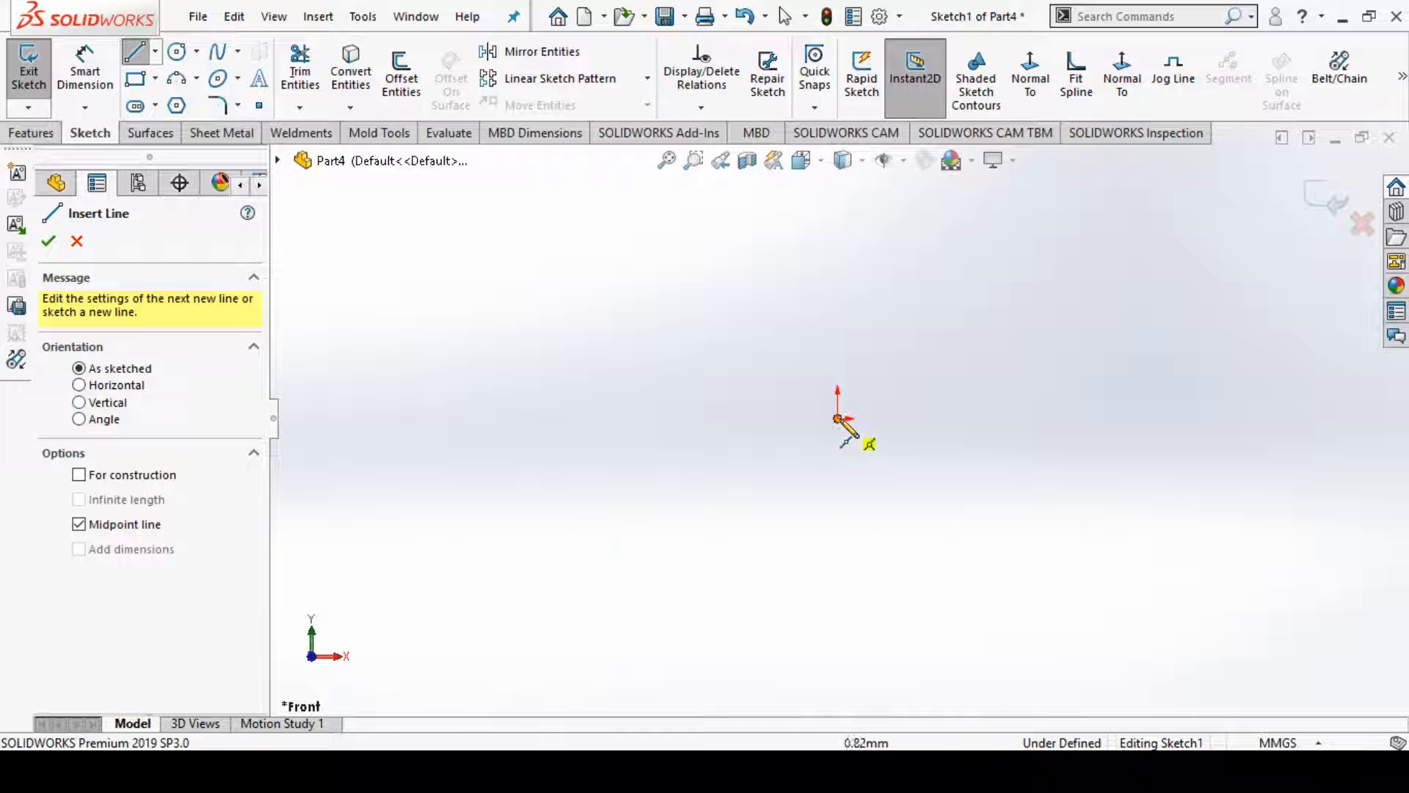
left_click_drag(837, 419, 839, 621)
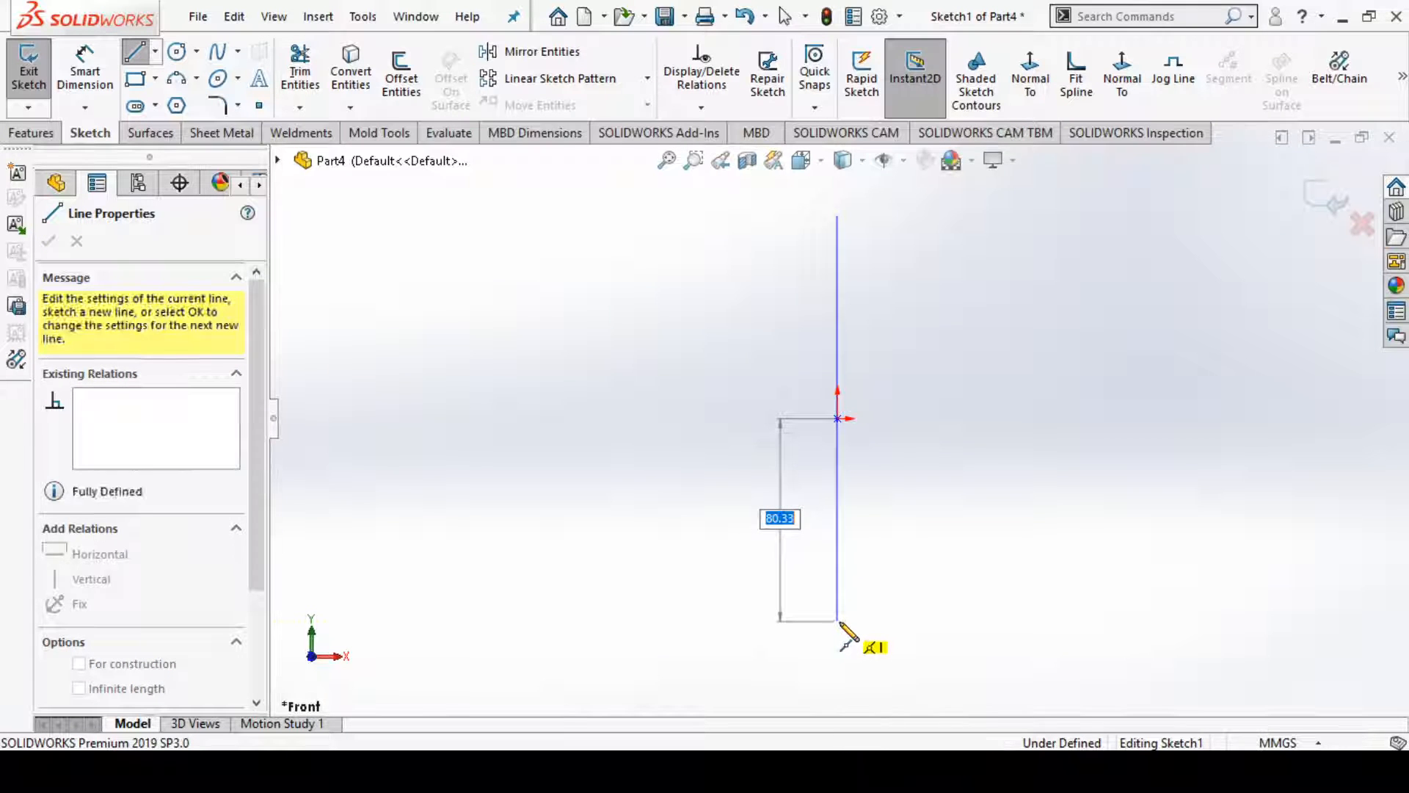
right_click(951, 628)
left_click(954, 545)
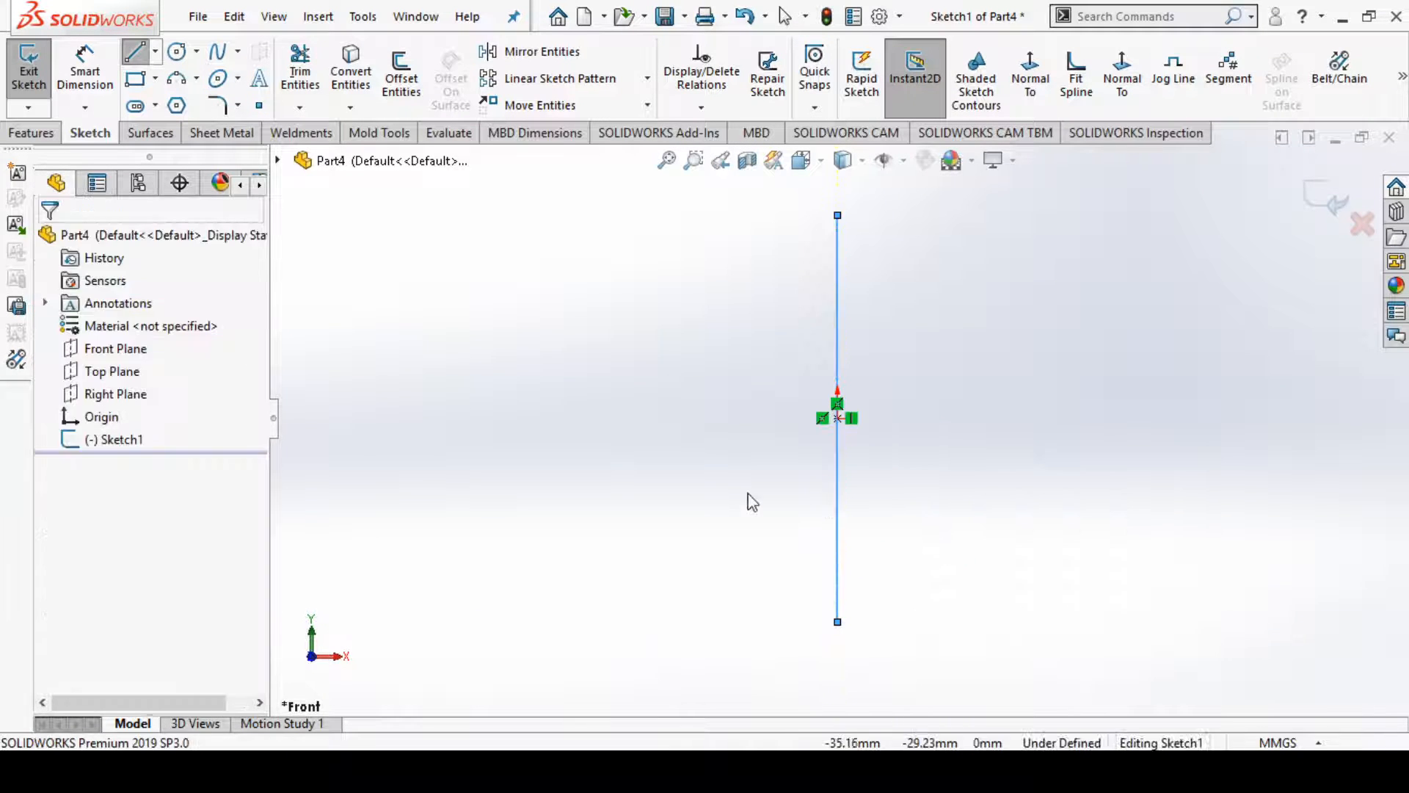
left_click(752, 502)
- Sketch a 50 mm diameter circle to the left of the vertical line, level with the origin
left_click(176, 52)
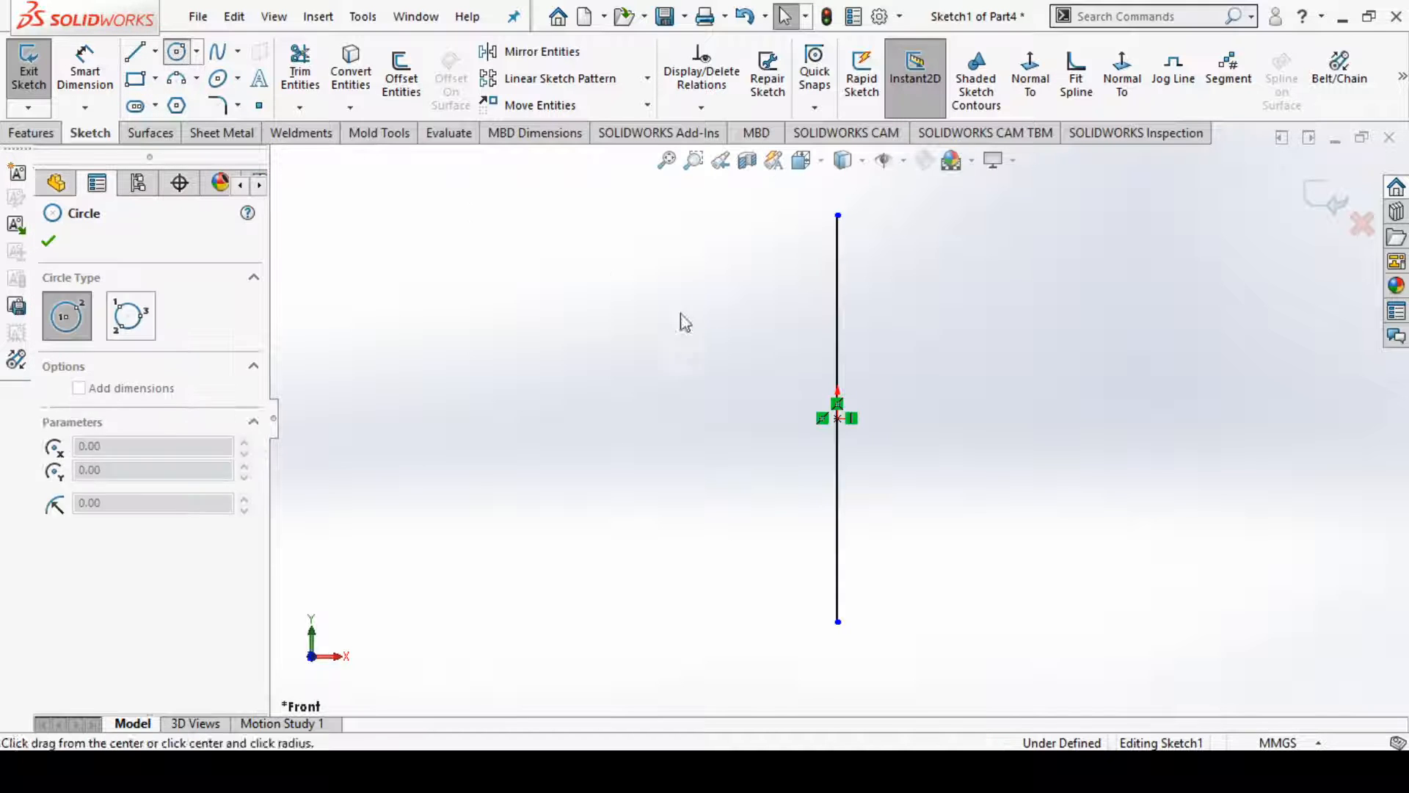
left_click(500, 419)
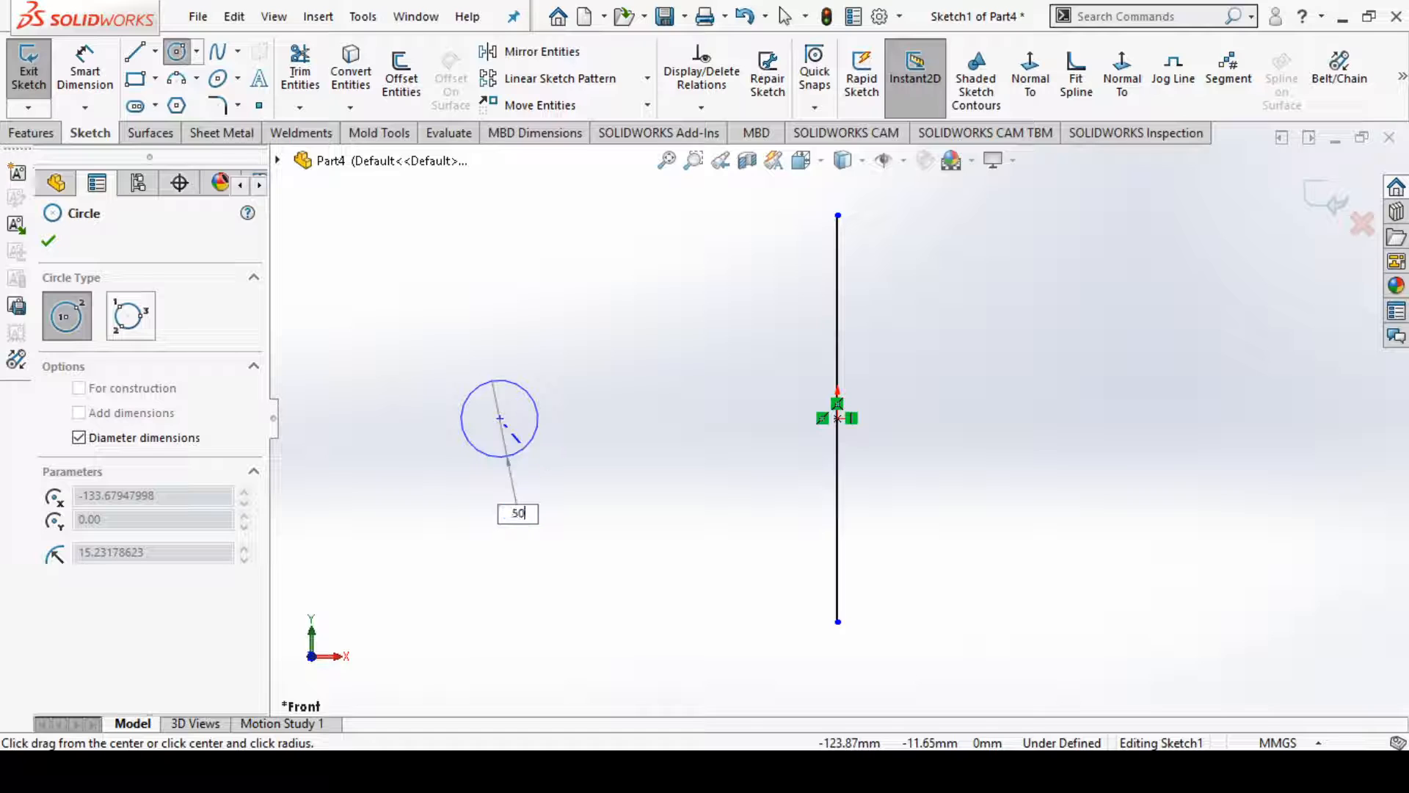
key("Return")
right_click(653, 485)
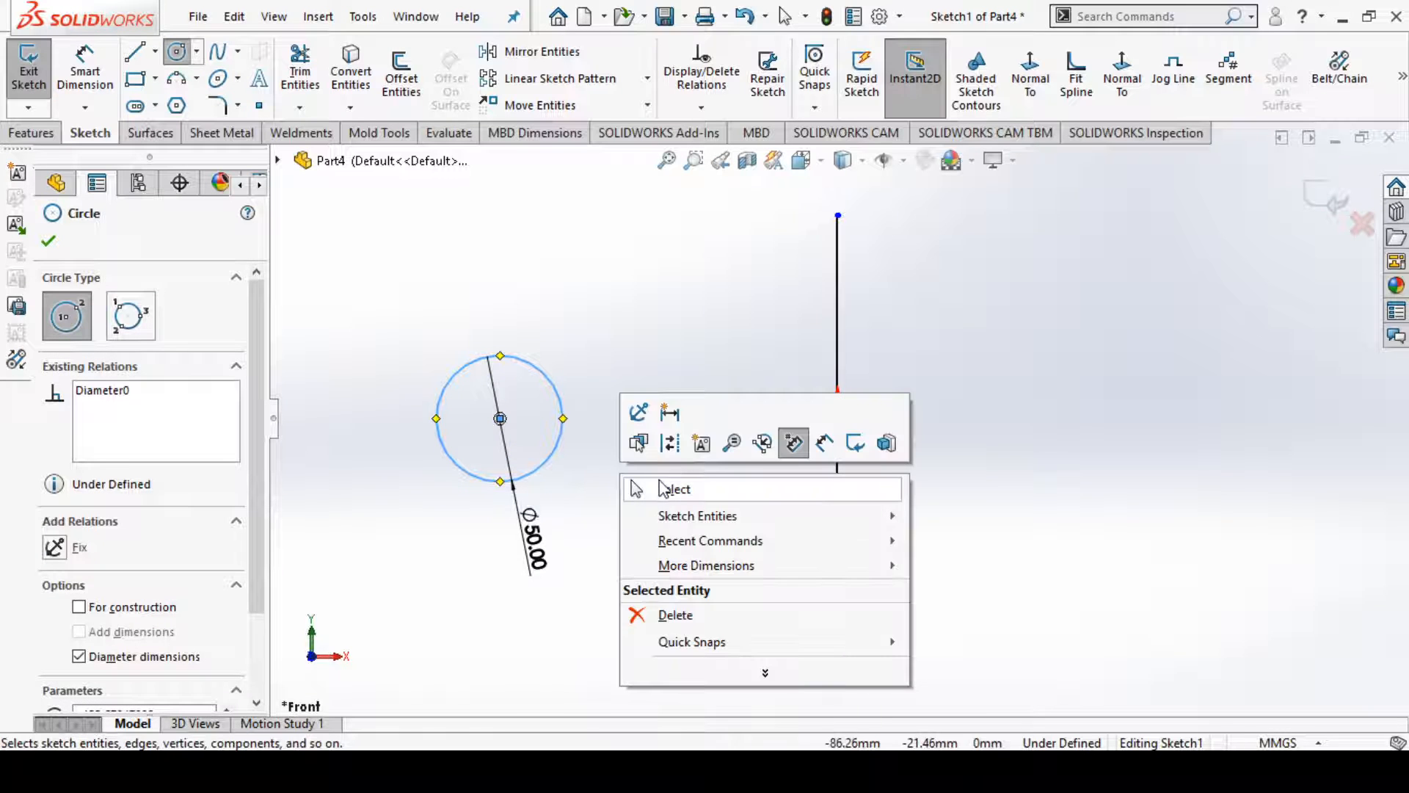
left_click(672, 489)
- Dimension the circle's centre 150 mm from the origin and exit the sketch
left_click(85, 73)
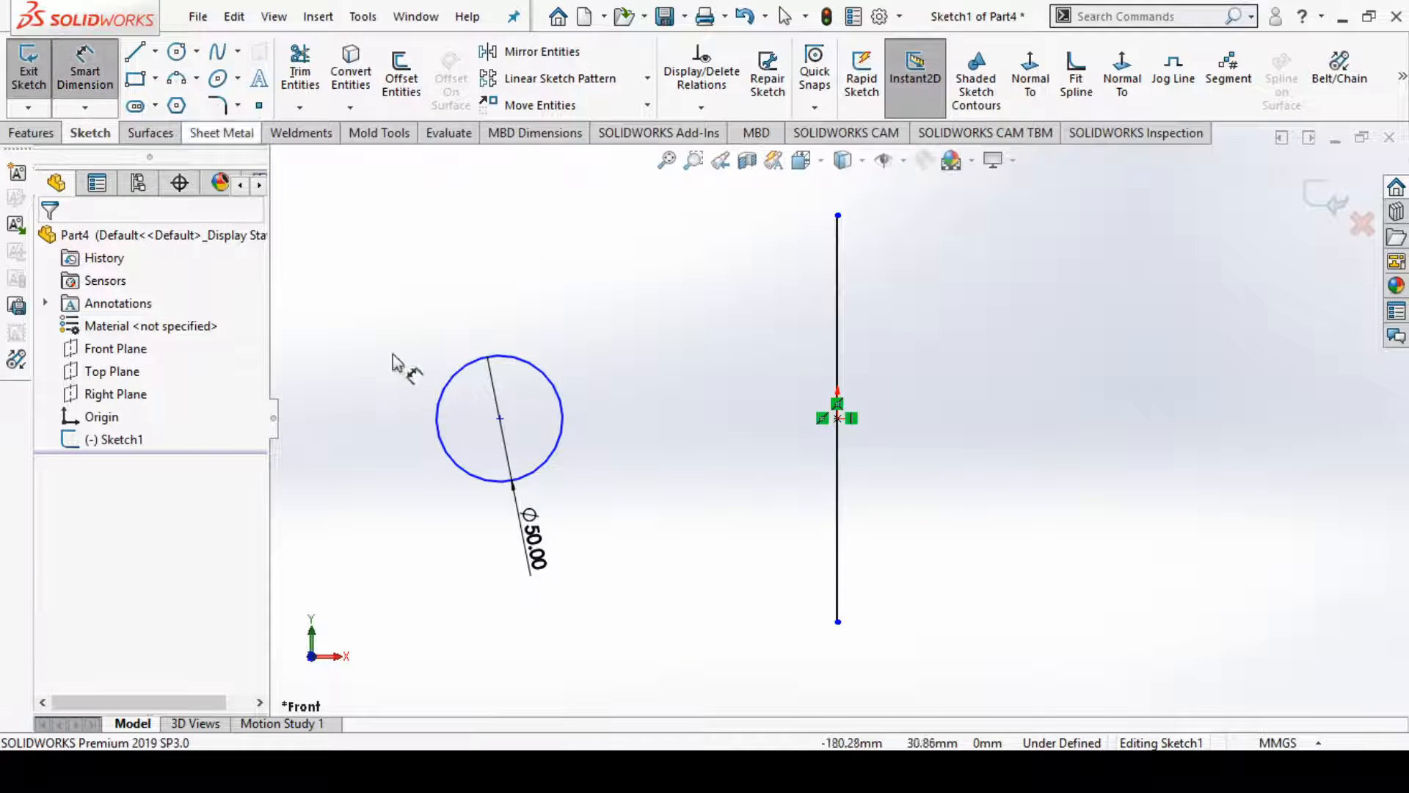
left_click(500, 419)
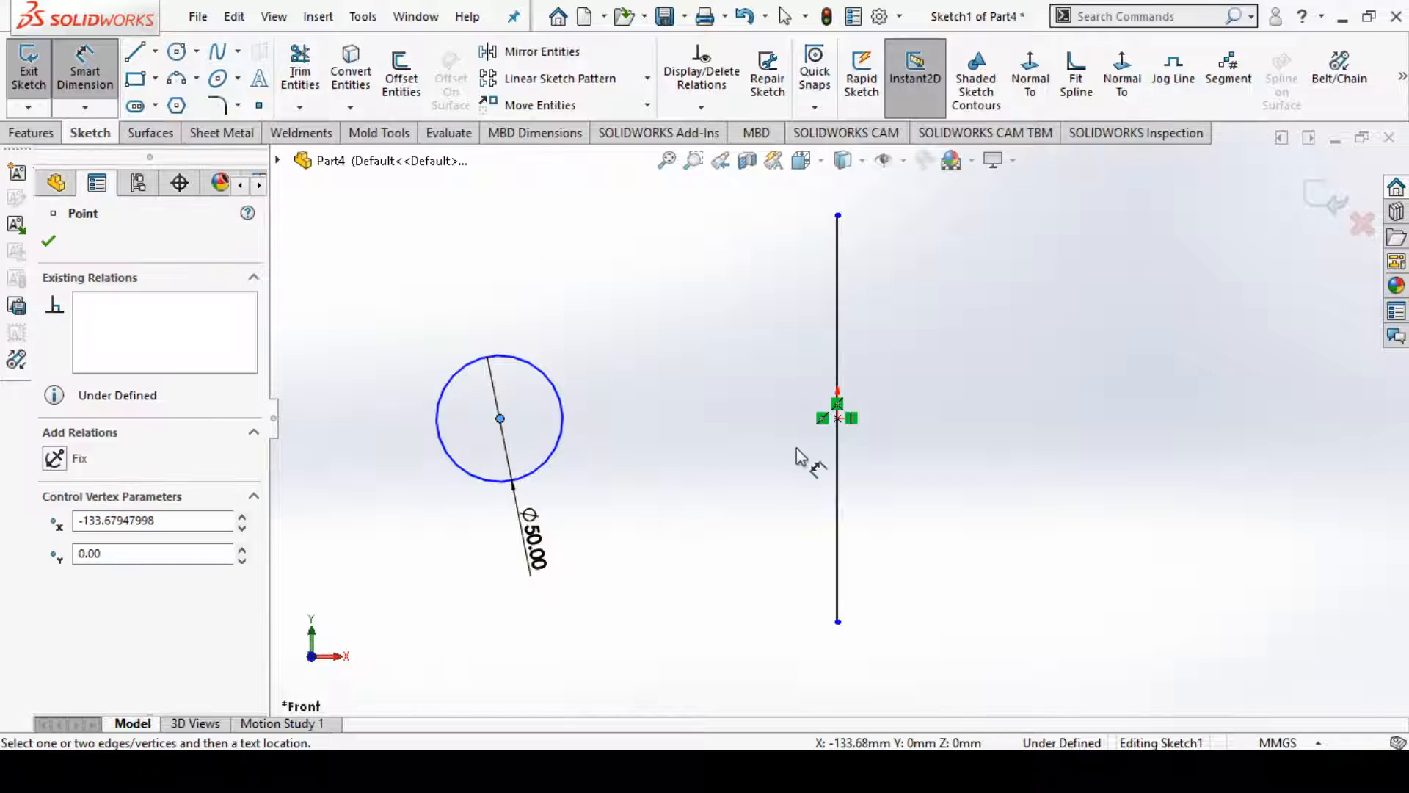
left_click(830, 422)
left_click(677, 288)
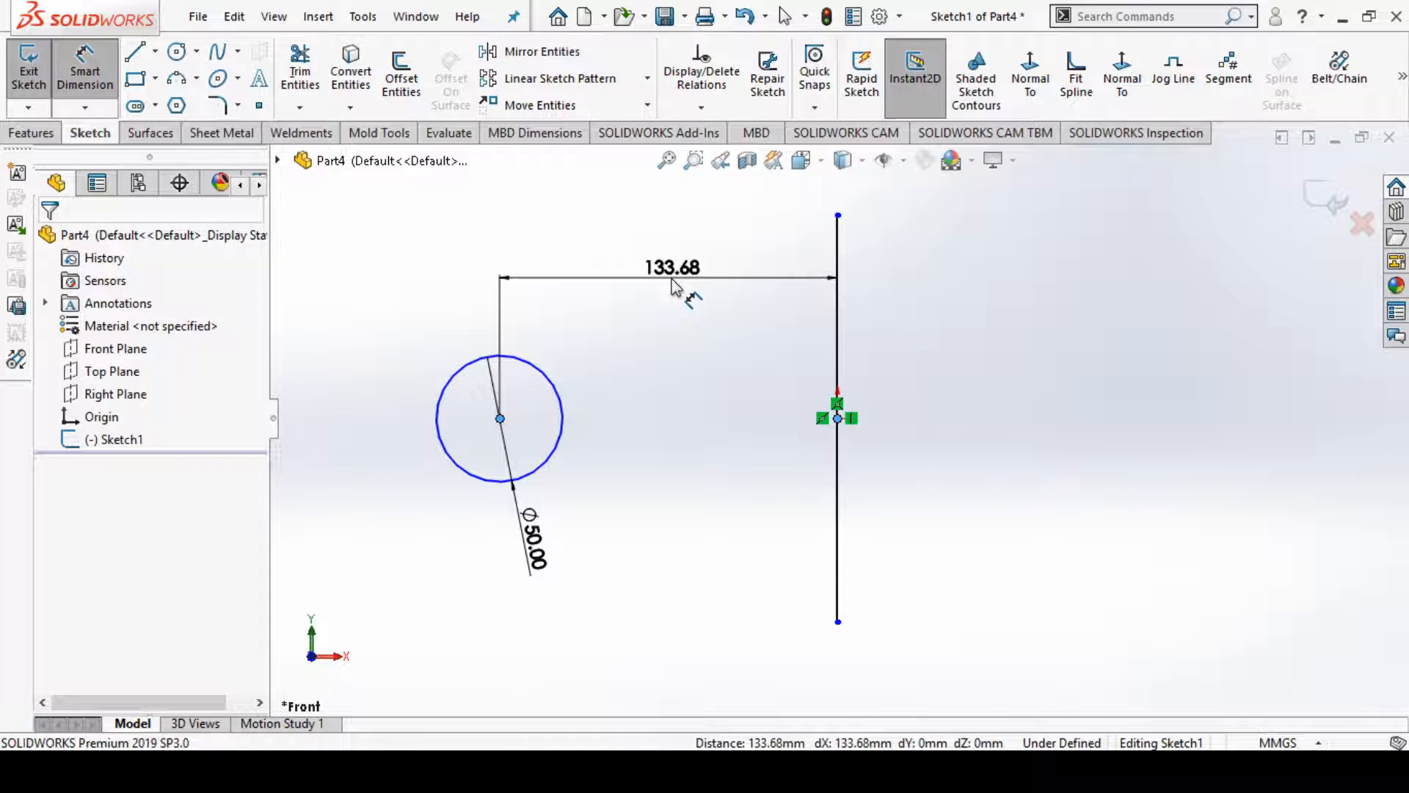
type("150")
key("Return")
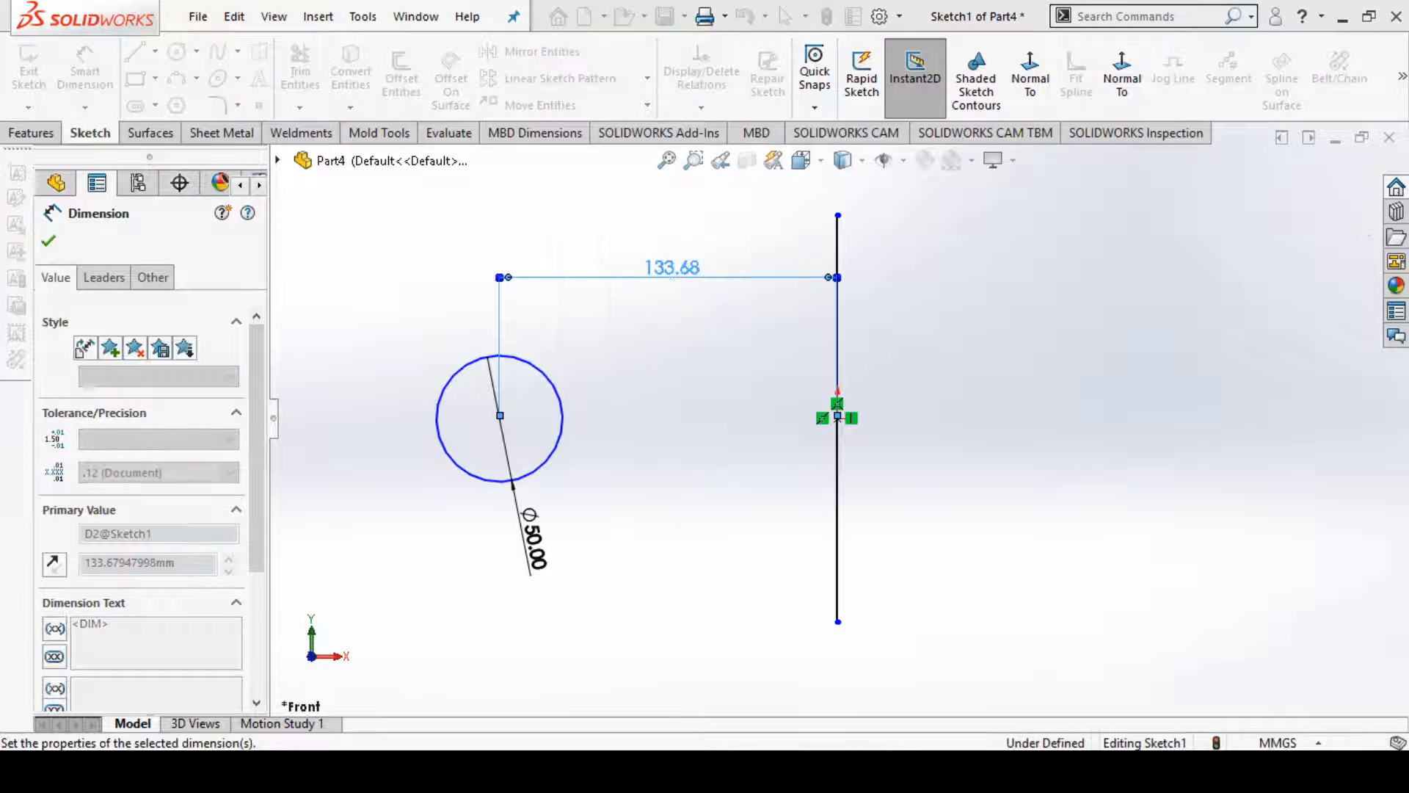
left_click(49, 242)
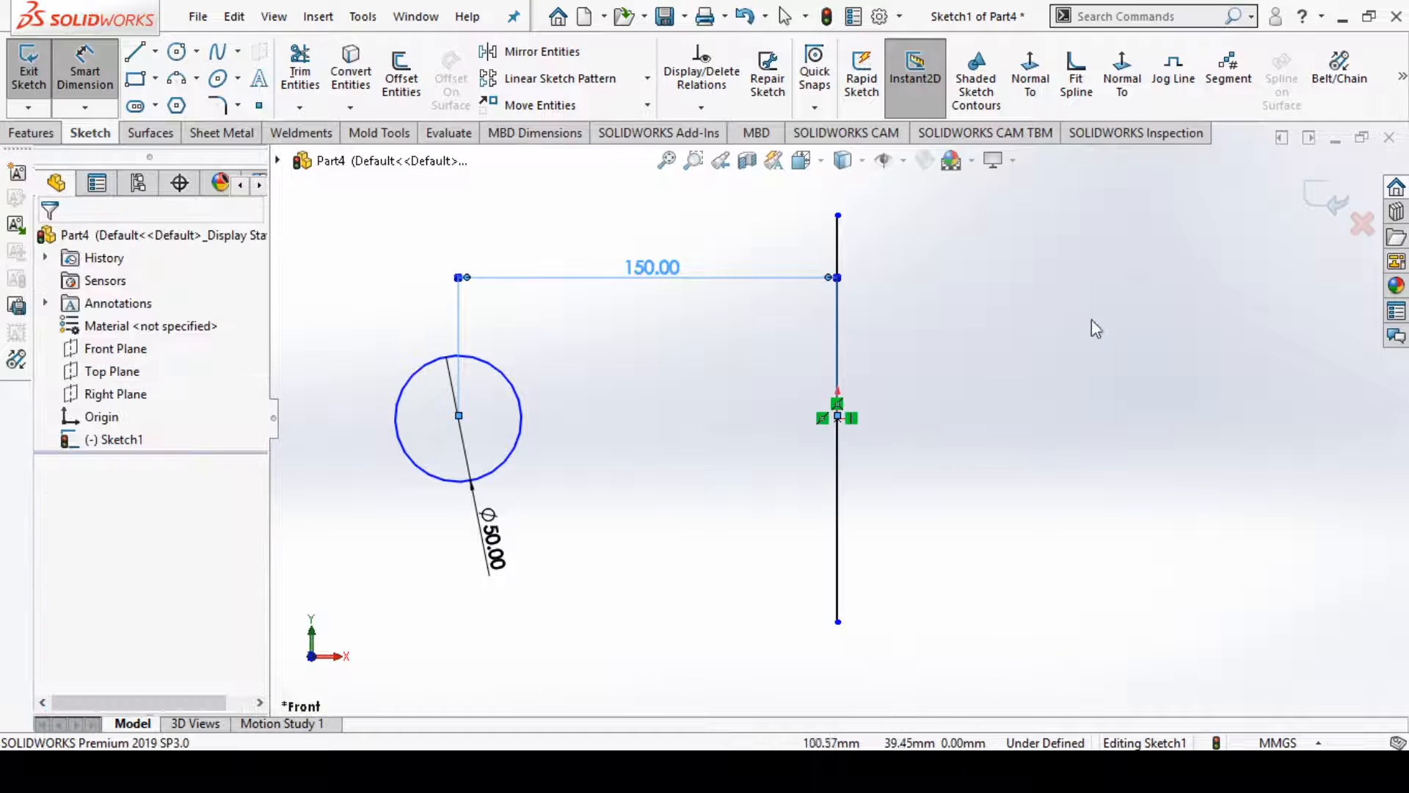
left_click(1338, 185)
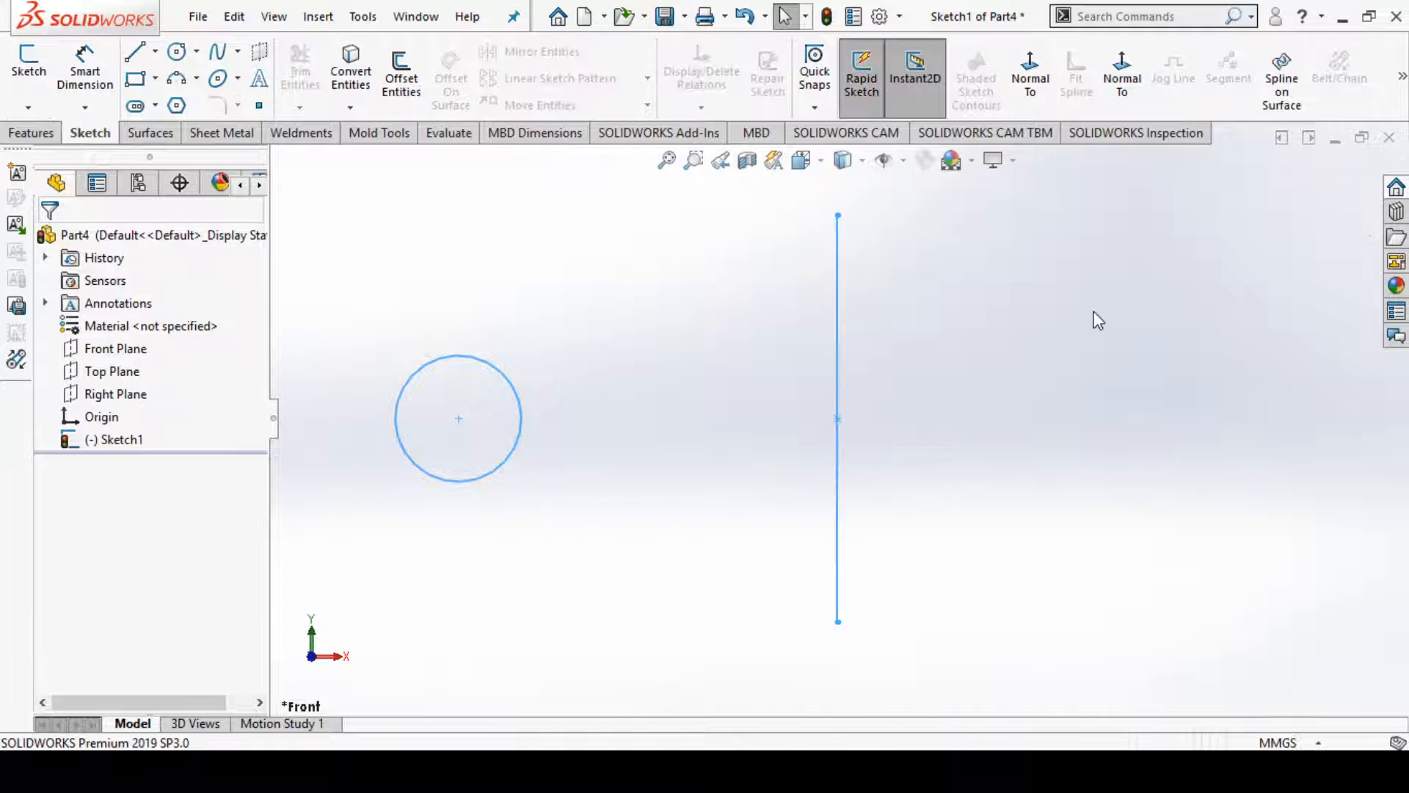
- Set up a Revolved Boss/Base about the vertical line with the circle region as contour and Thin Feature turned off
left_click(31, 132)
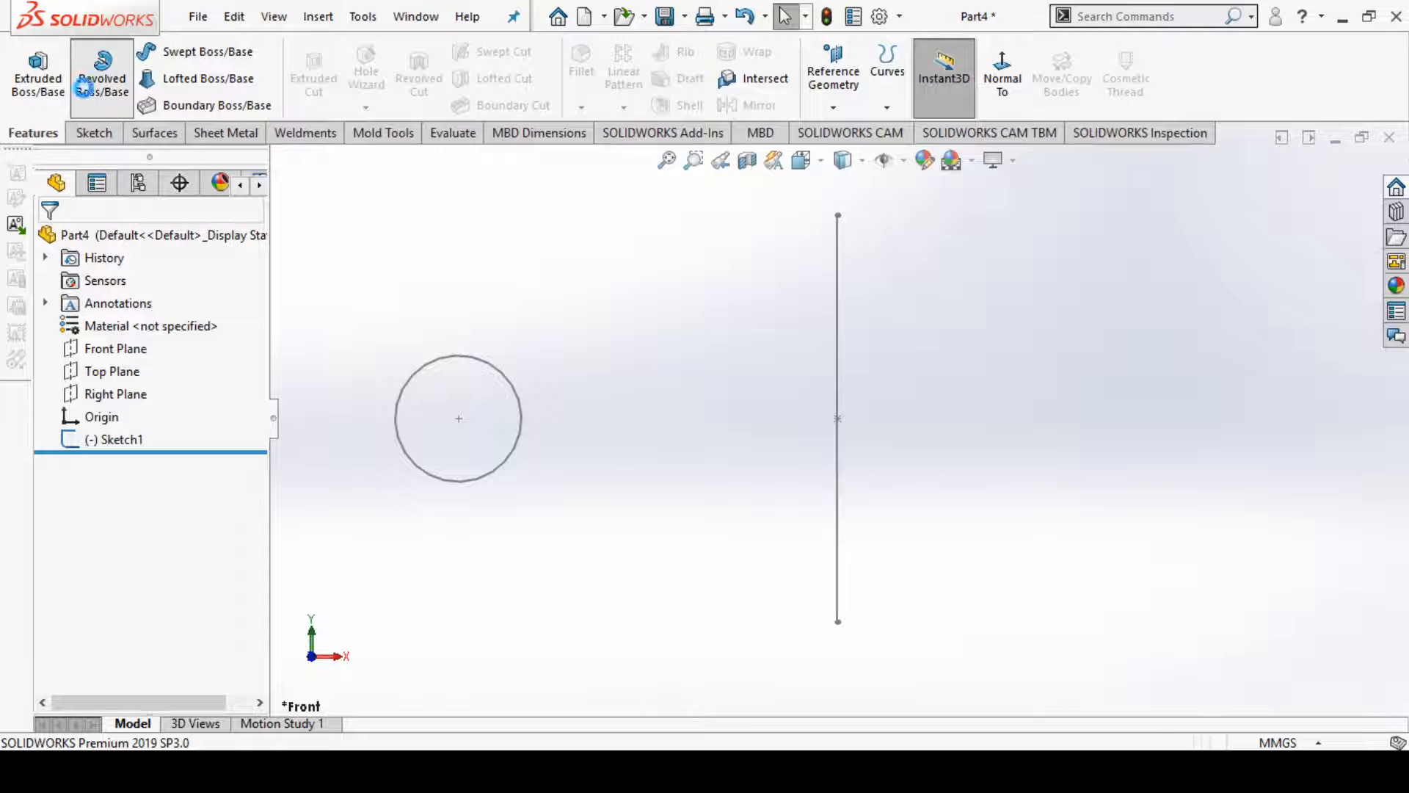
left_click(83, 86)
left_click(839, 342)
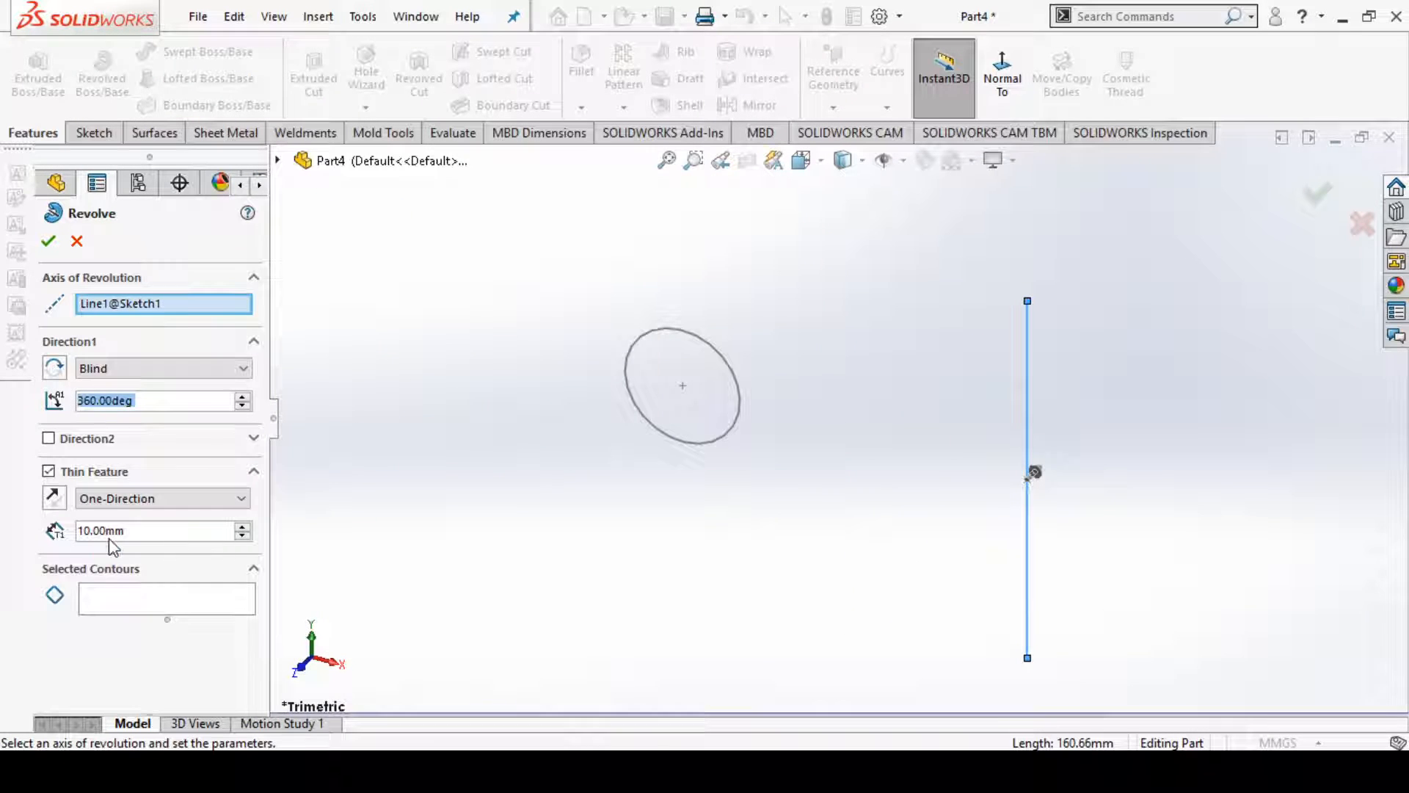
left_click(118, 596)
left_click(676, 376)
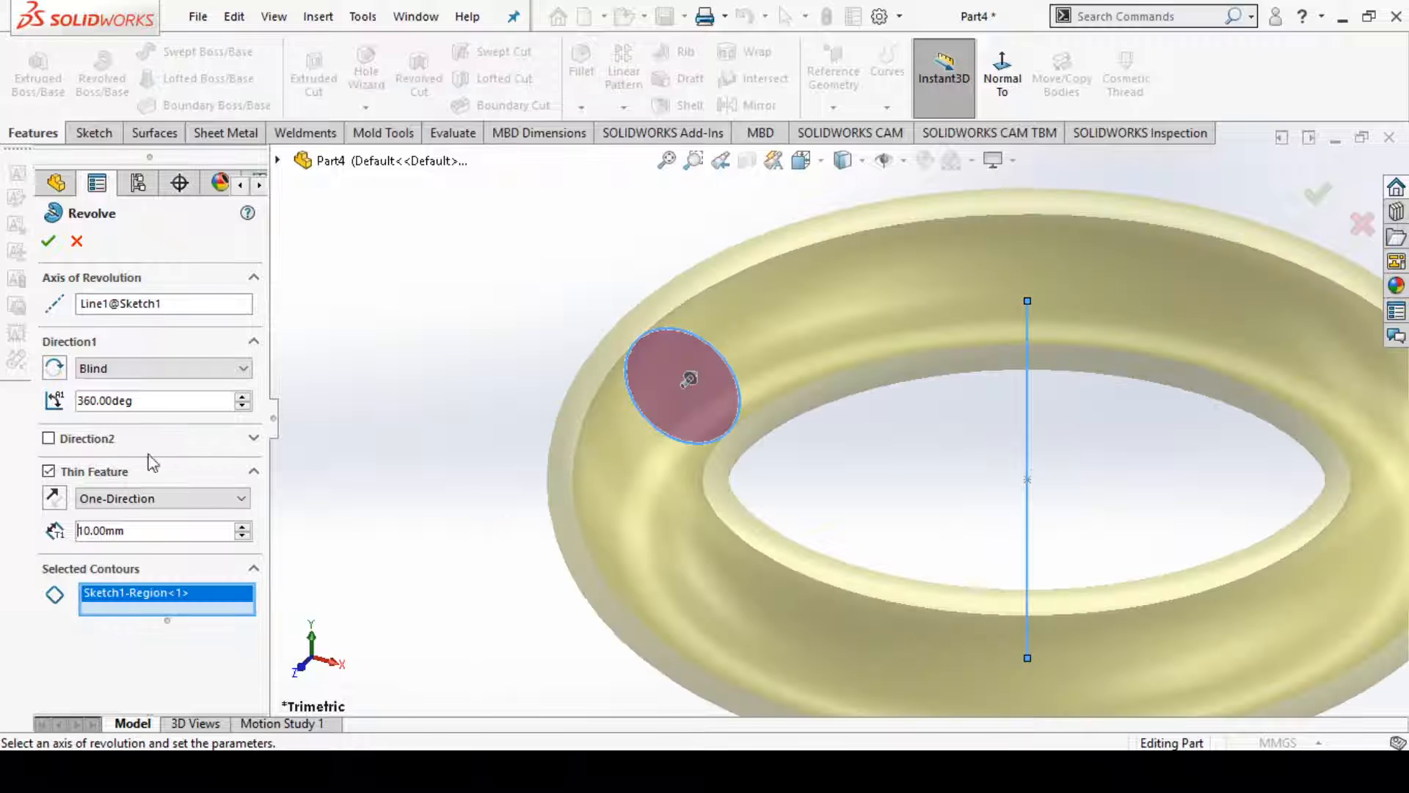
left_click(49, 471)
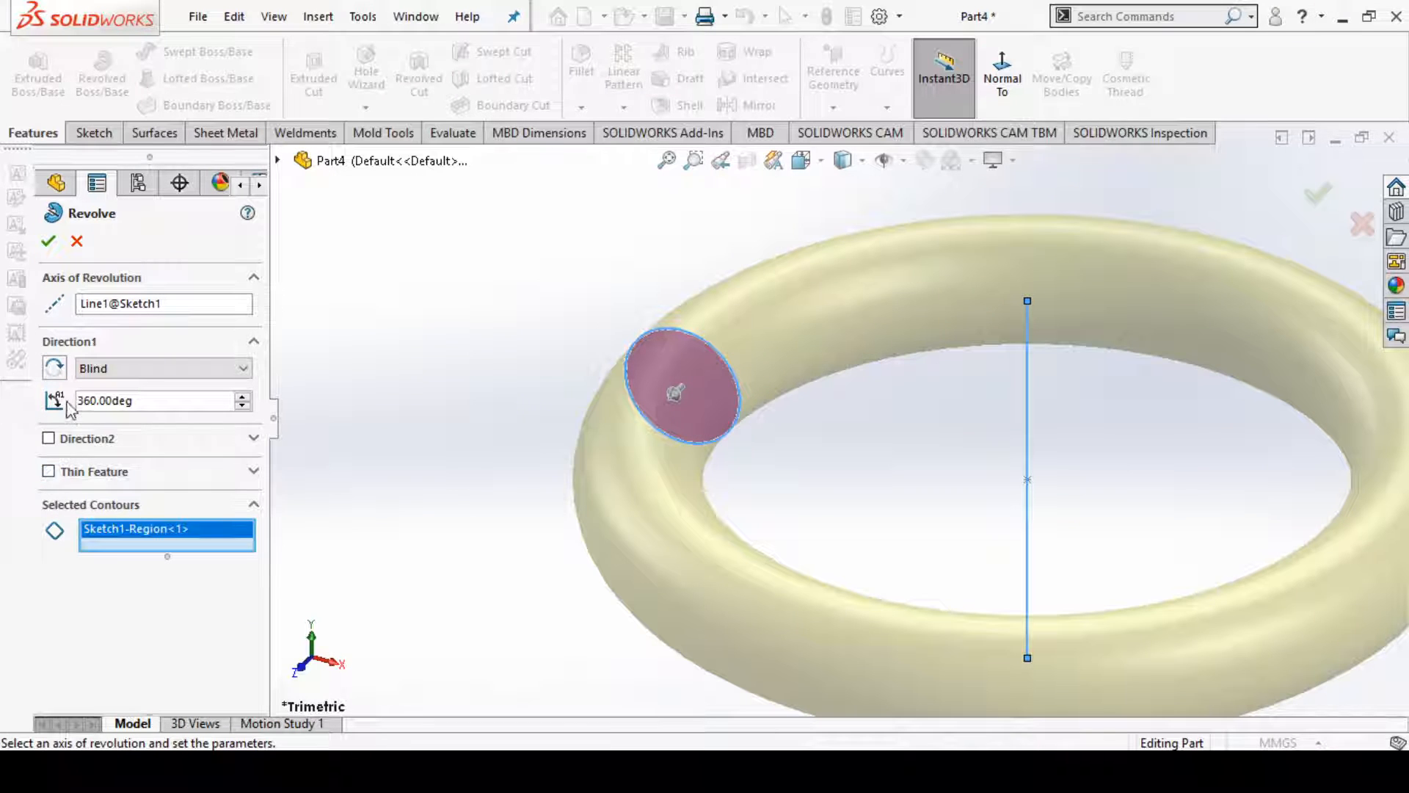
- Set the revolve angle to 270 degrees and create the feature
double_click(145, 402)
type("27")
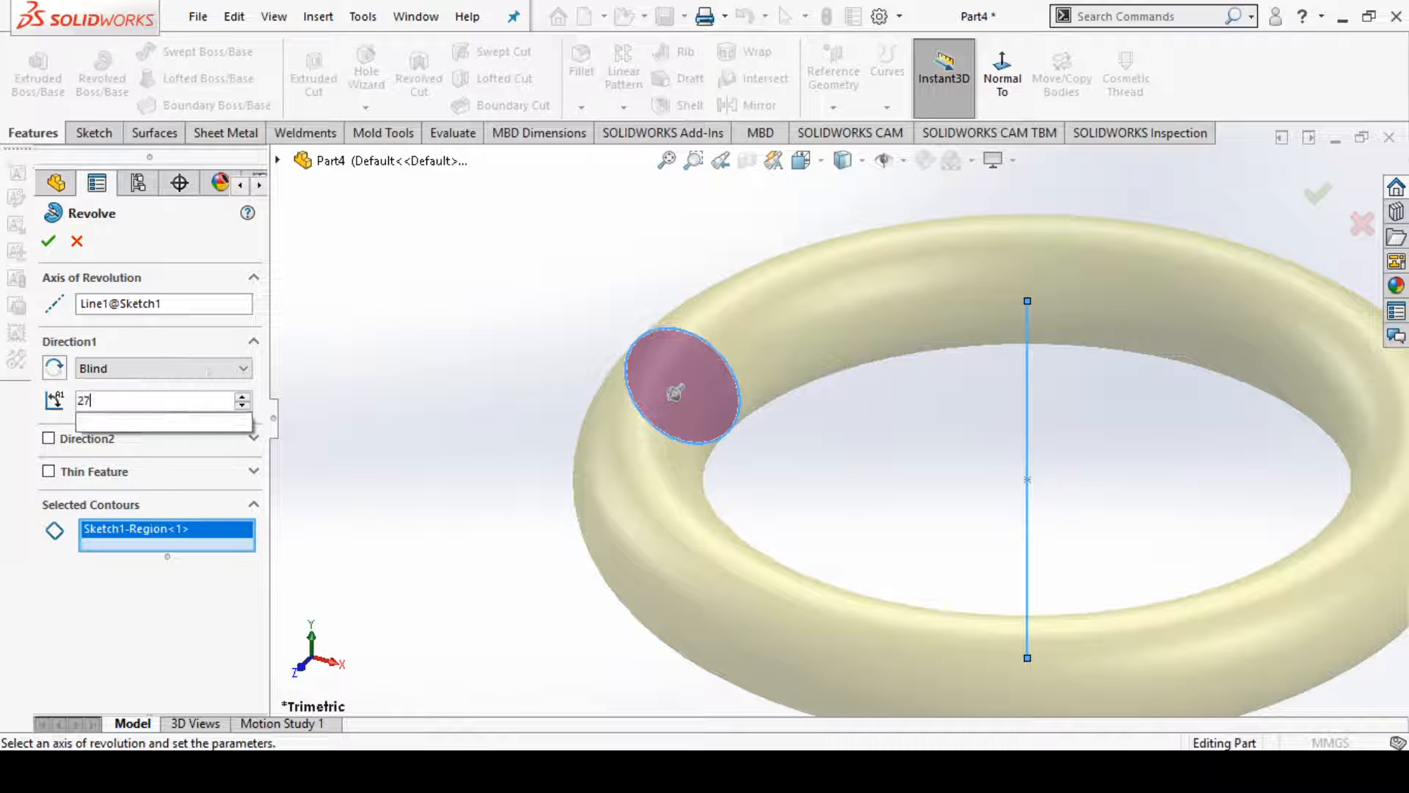
type("0")
key("Return")
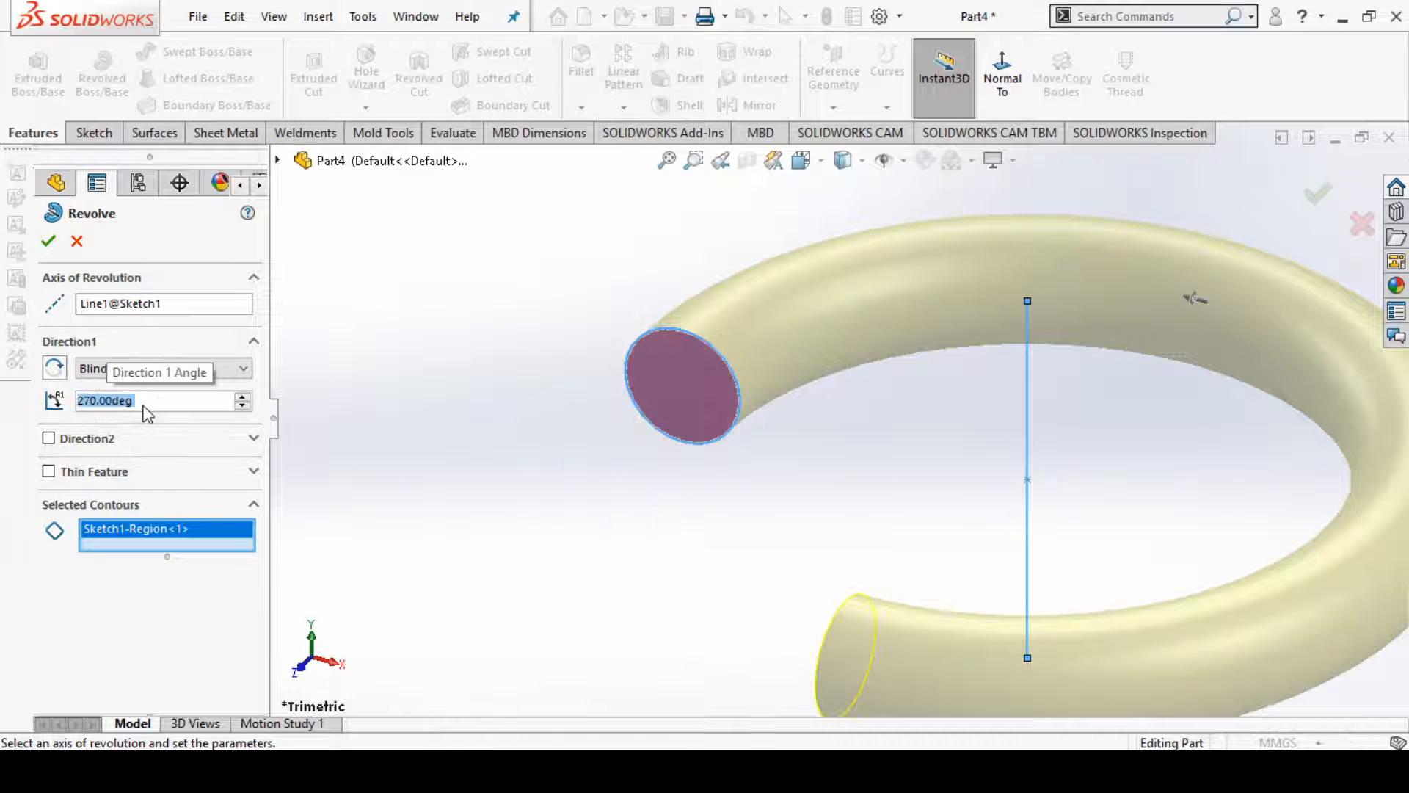
left_click(49, 242)
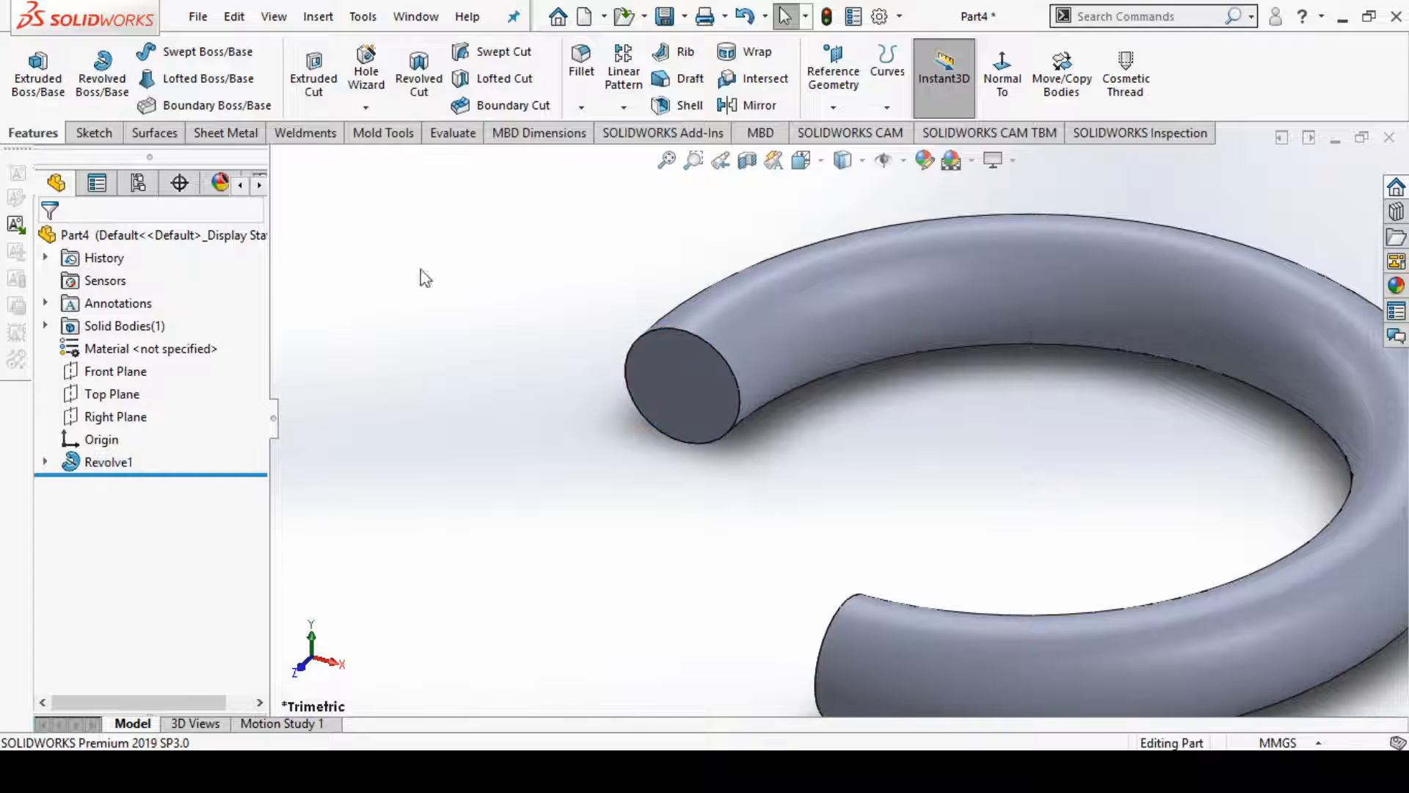
- Start a new sketch on the circular end face of the revolved ring that lies on the Front Plane
scroll(836, 465, "up", 5)
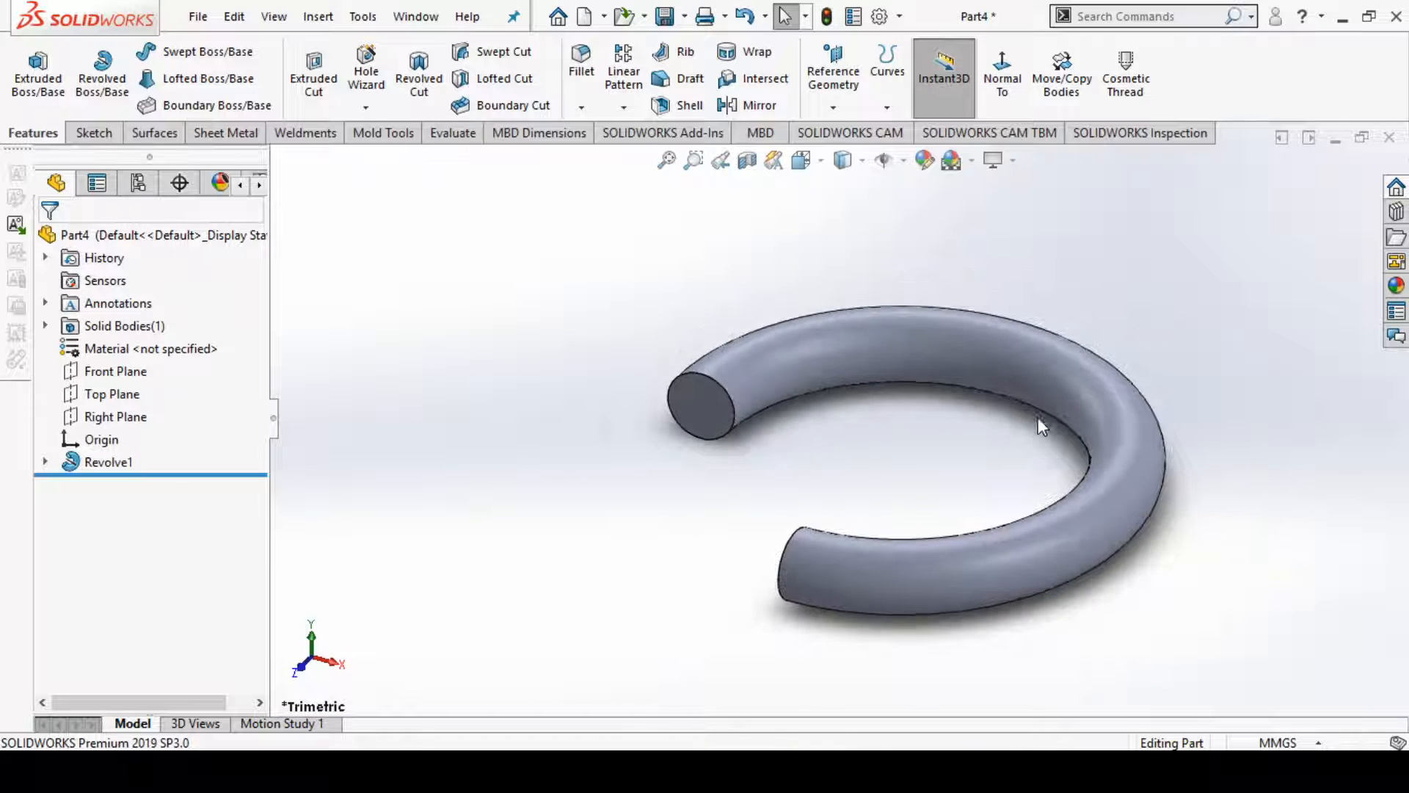
middle_click_drag(1039, 418, 972, 577)
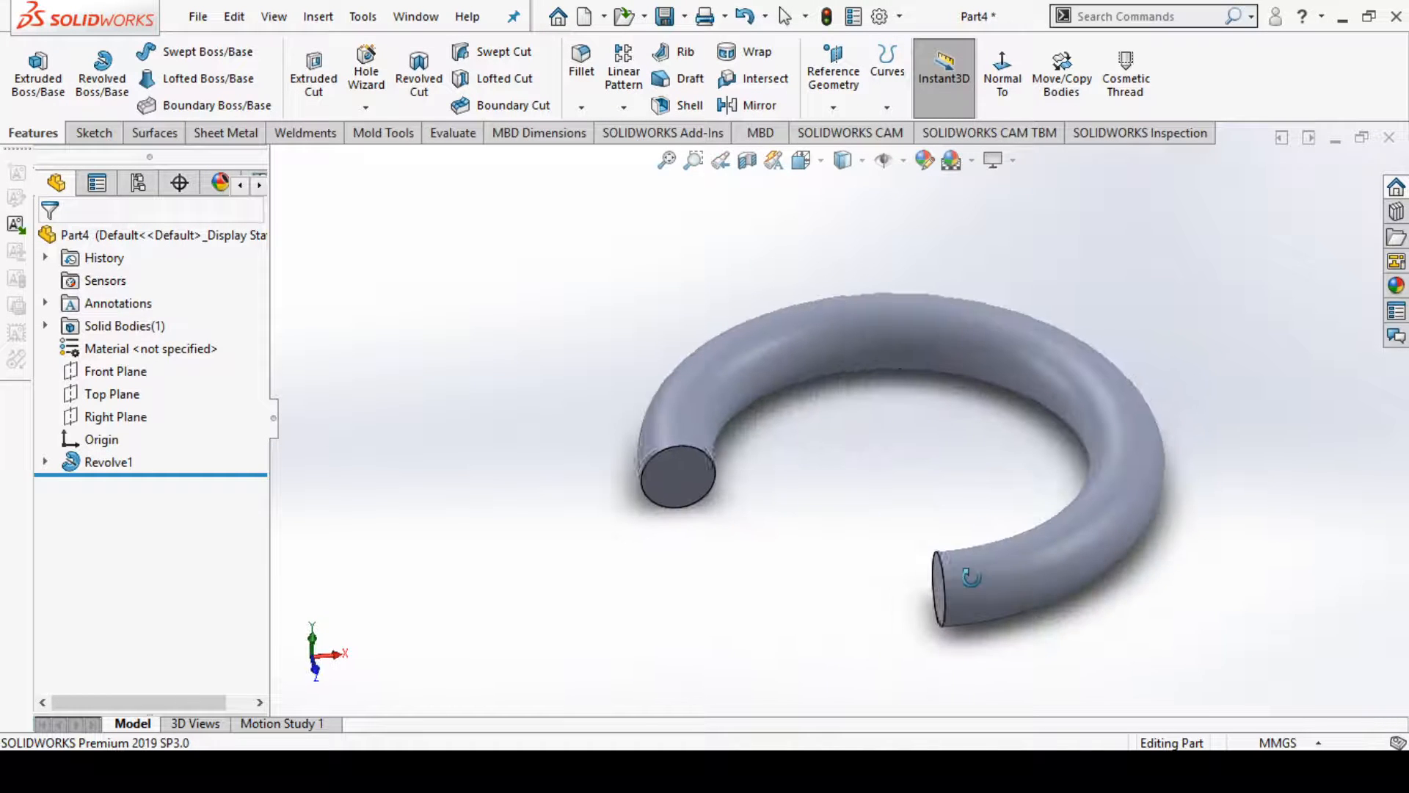
scroll(694, 460, "down", 1)
left_click(677, 475)
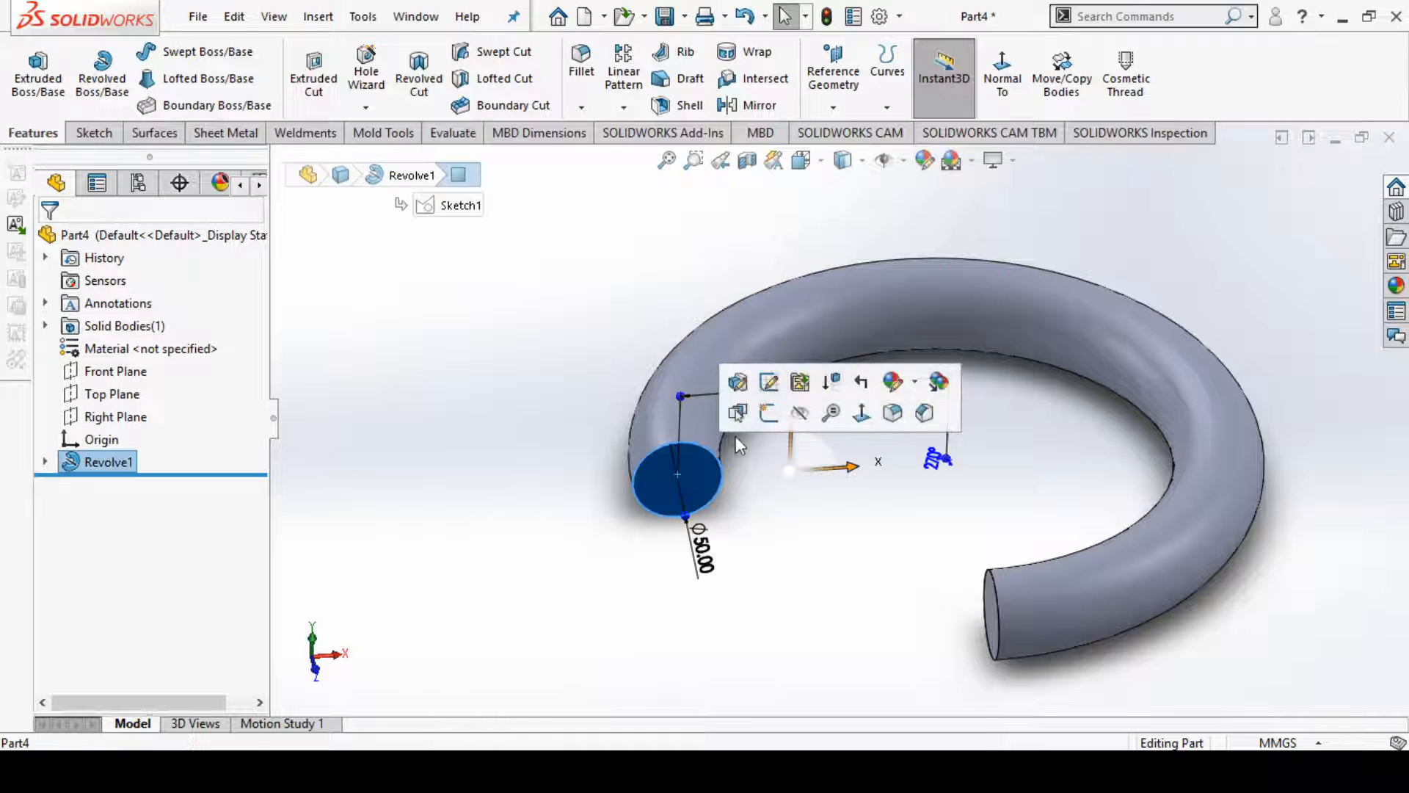
left_click(738, 412)
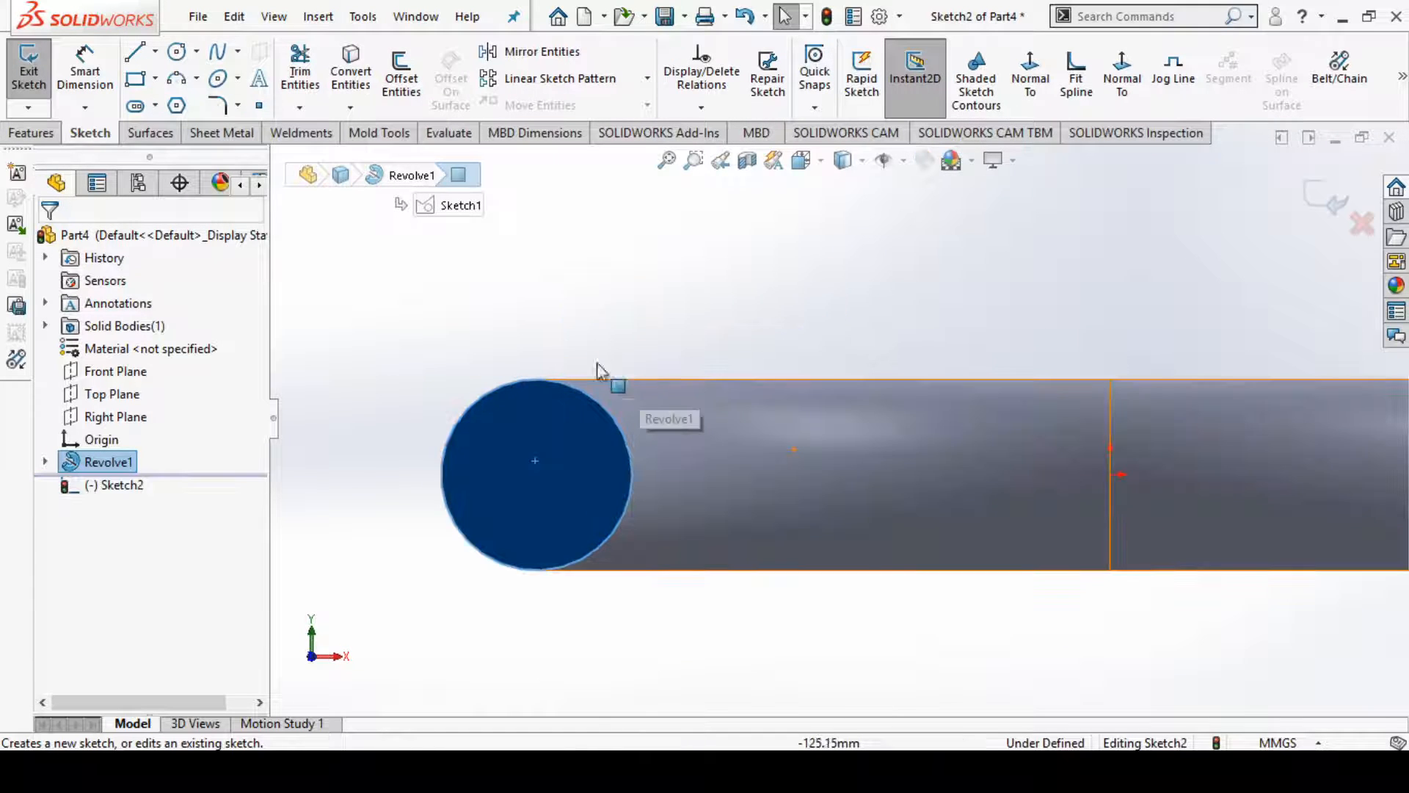
- Sketch a circle slightly smaller than the end face, using Center Point Snap to make it concentric, and exit the sketch
left_click(177, 52)
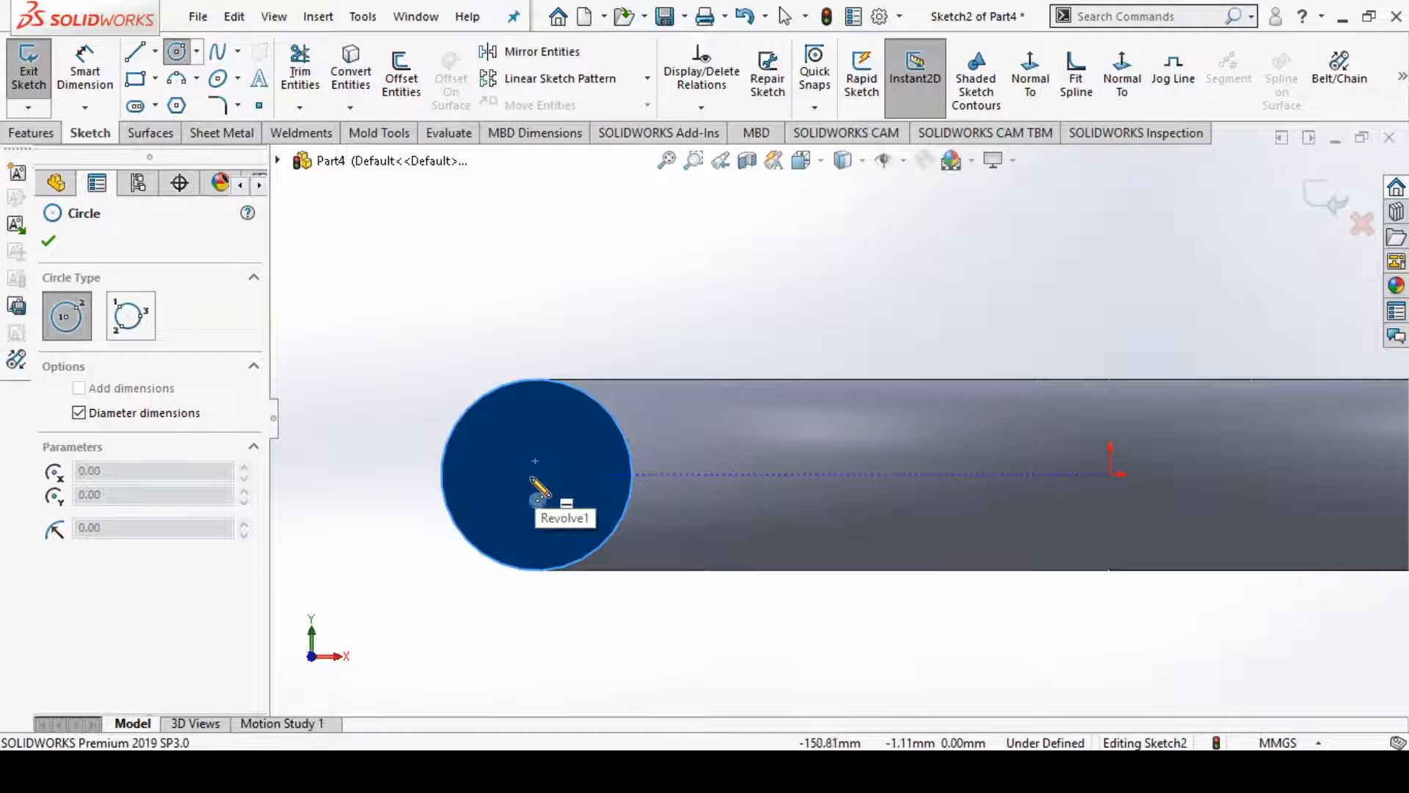
scroll(536, 478, "down", 4)
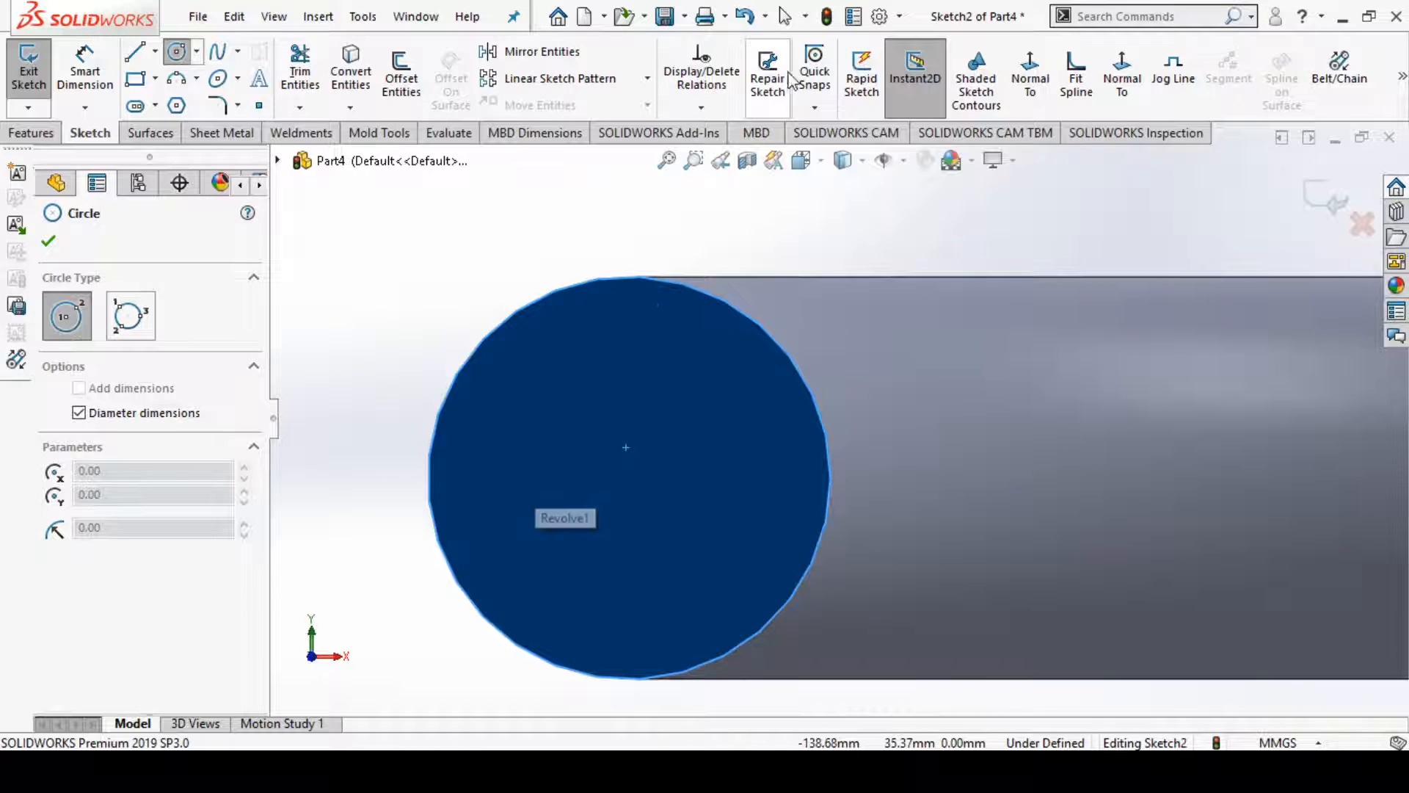
left_click(815, 73)
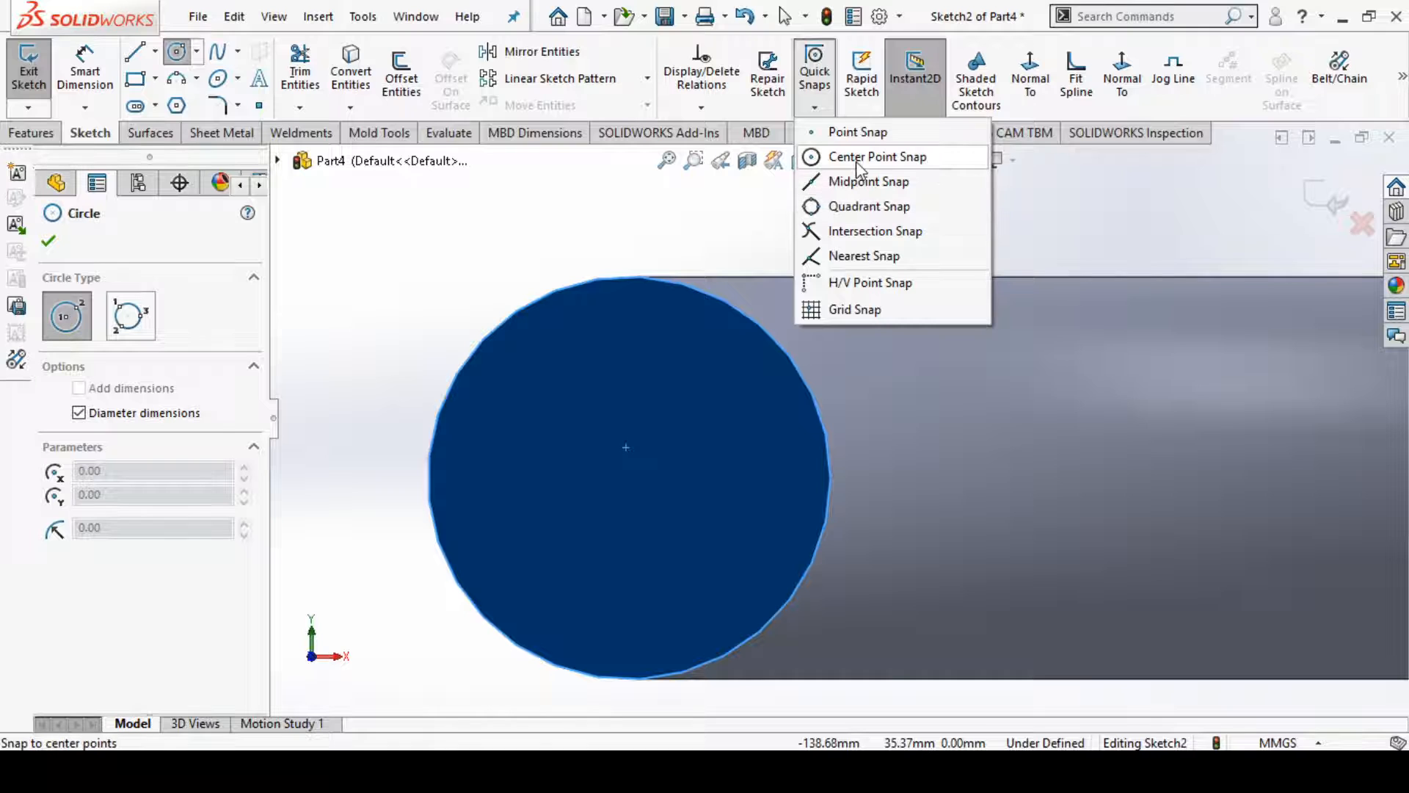
left_click(856, 157)
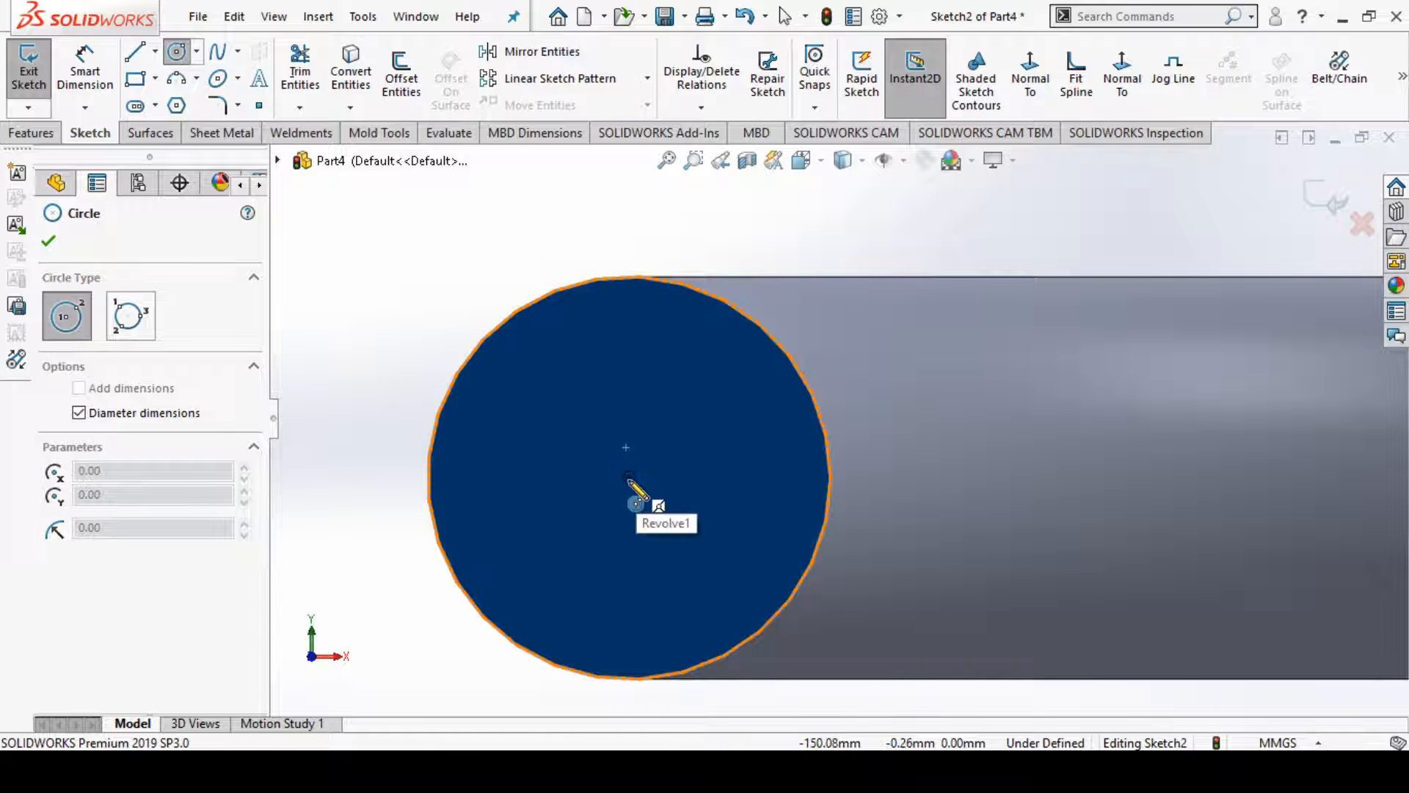
left_click(629, 478)
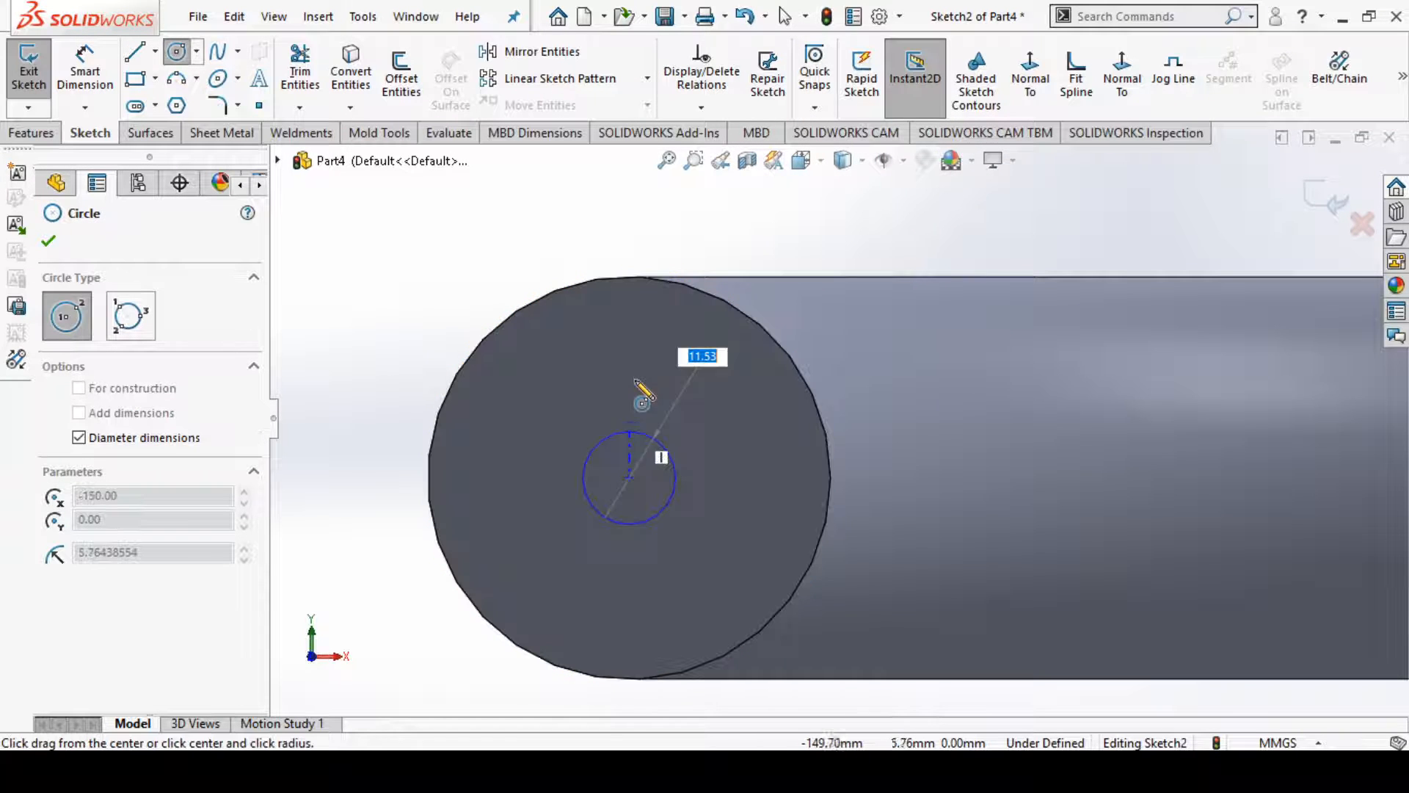
left_click(637, 306)
right_click(571, 220)
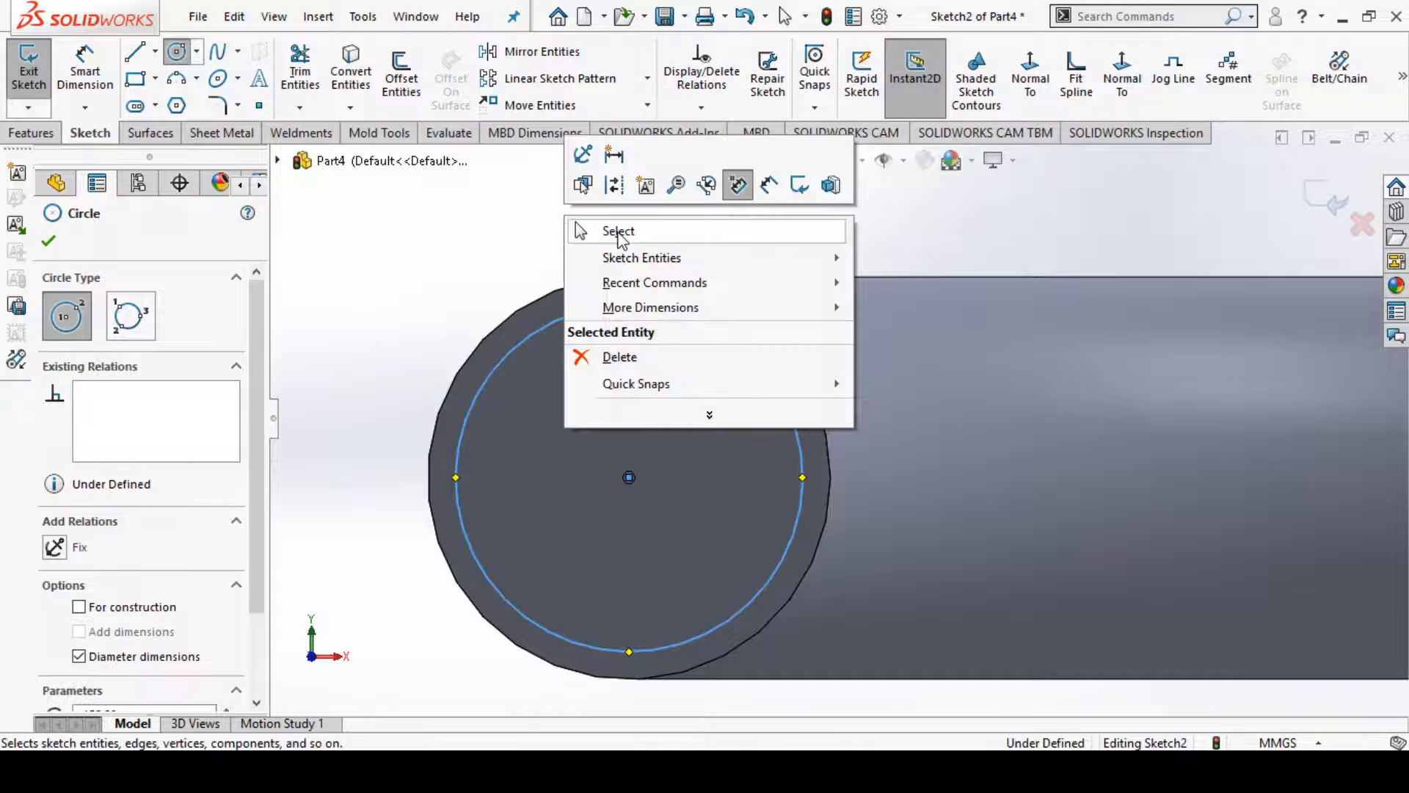
left_click(613, 230)
scroll(497, 348, "up", 7)
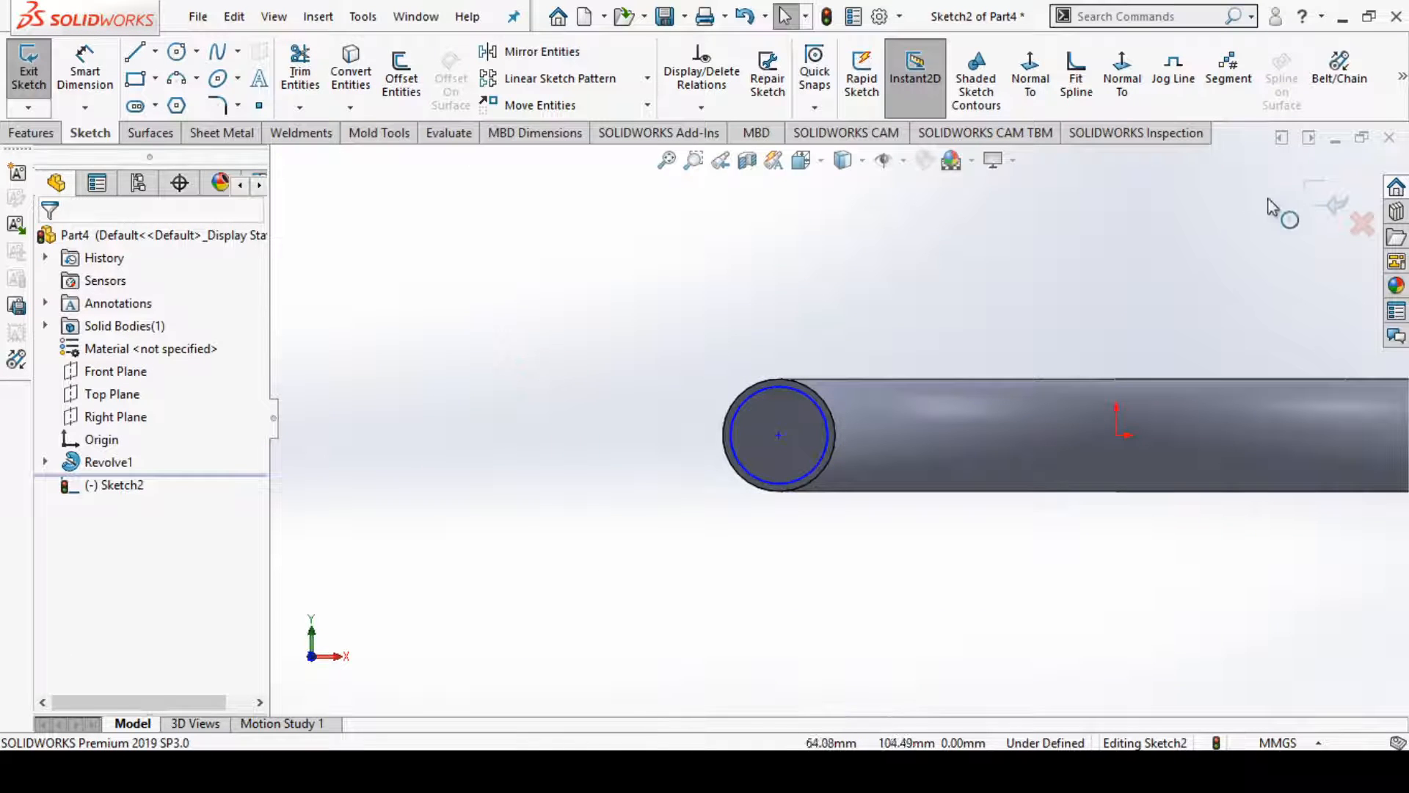
left_click(1319, 204)
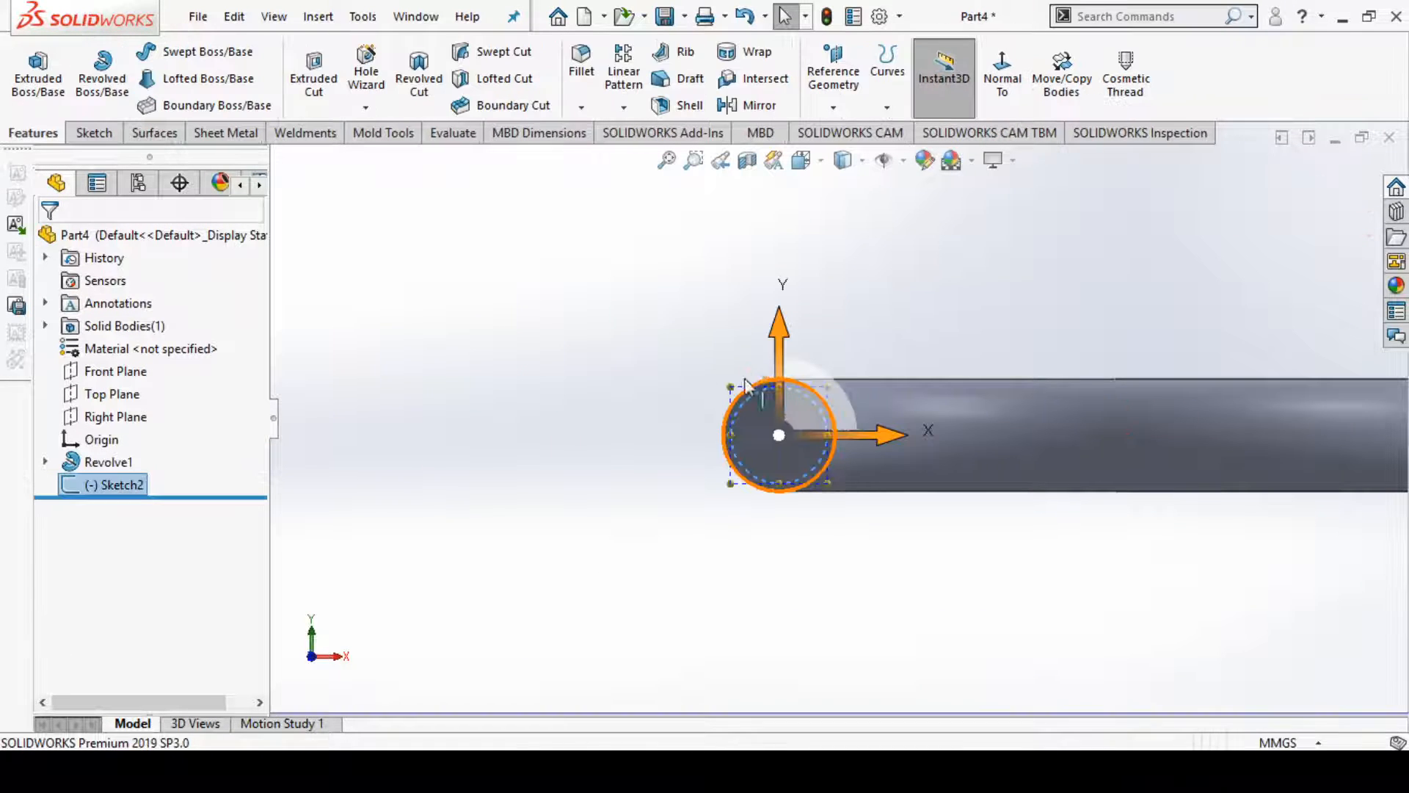
- Show the hidden Sketch1 under the Revolve1 feature so its axis line can be used
left_click(527, 397)
left_click(46, 462)
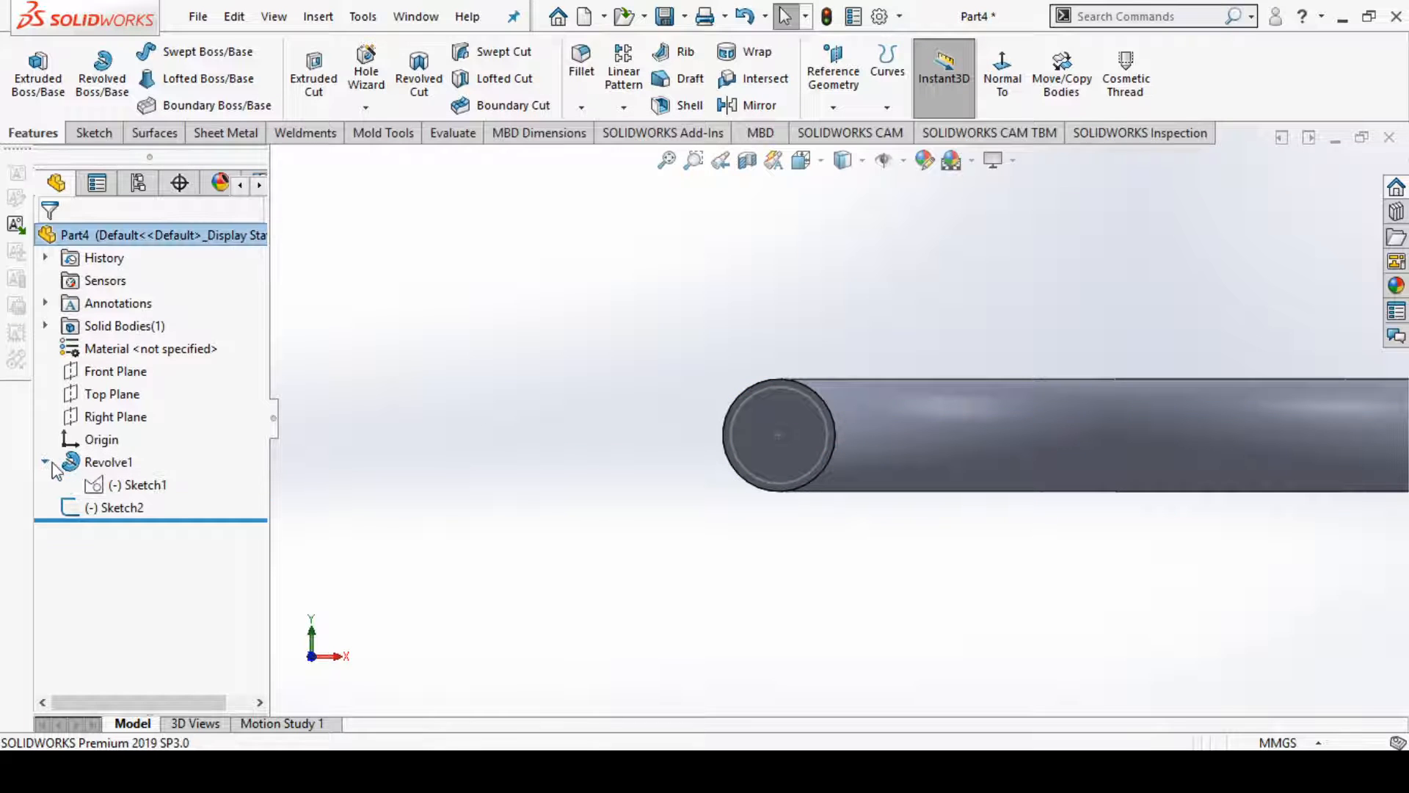
left_click(130, 485)
left_click(717, 625)
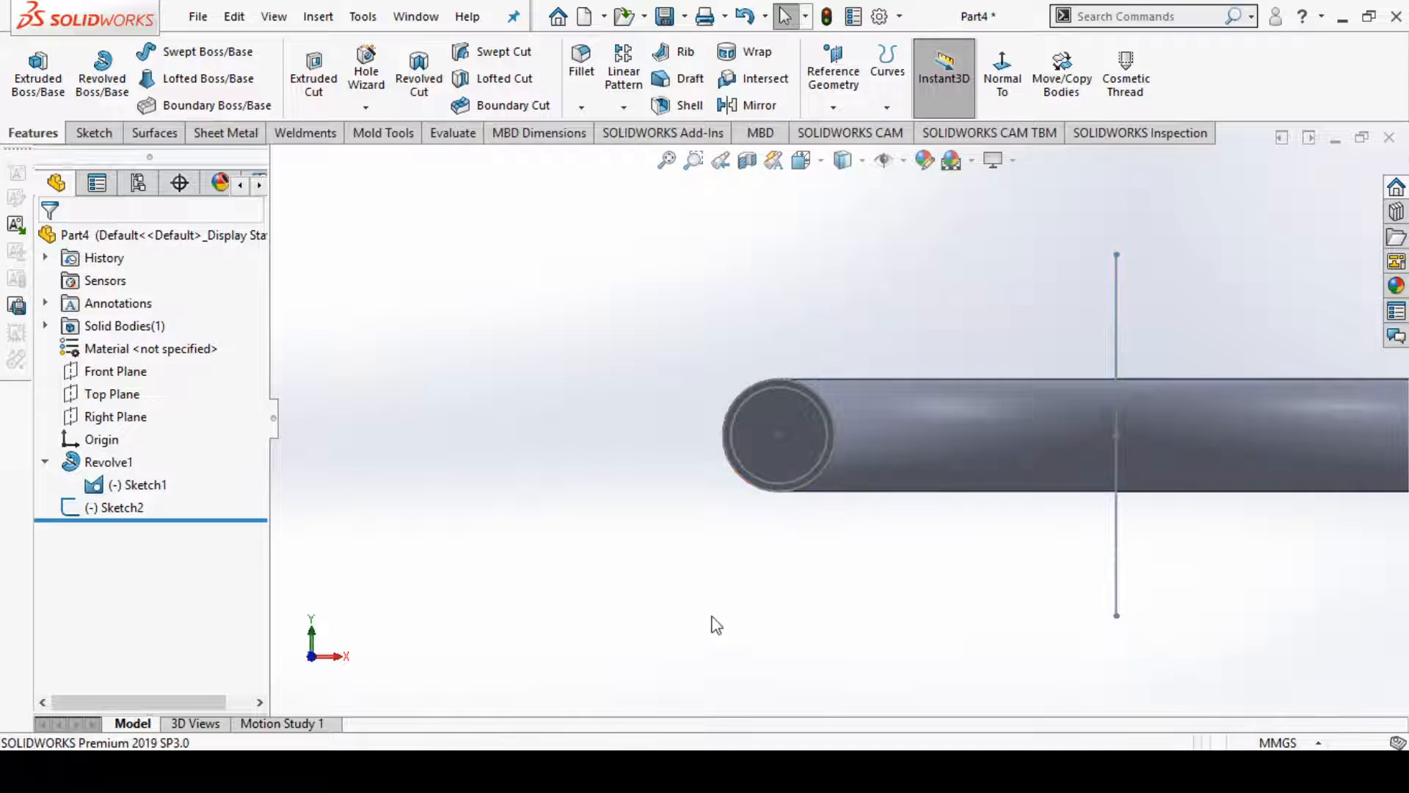
- Start a Revolved Cut from the smaller end-face circle's sketch and pick the region inside the circle as its contour
key("f")
middle_click_drag(1192, 335, 1130, 382)
scroll(1109, 345, "down", 3)
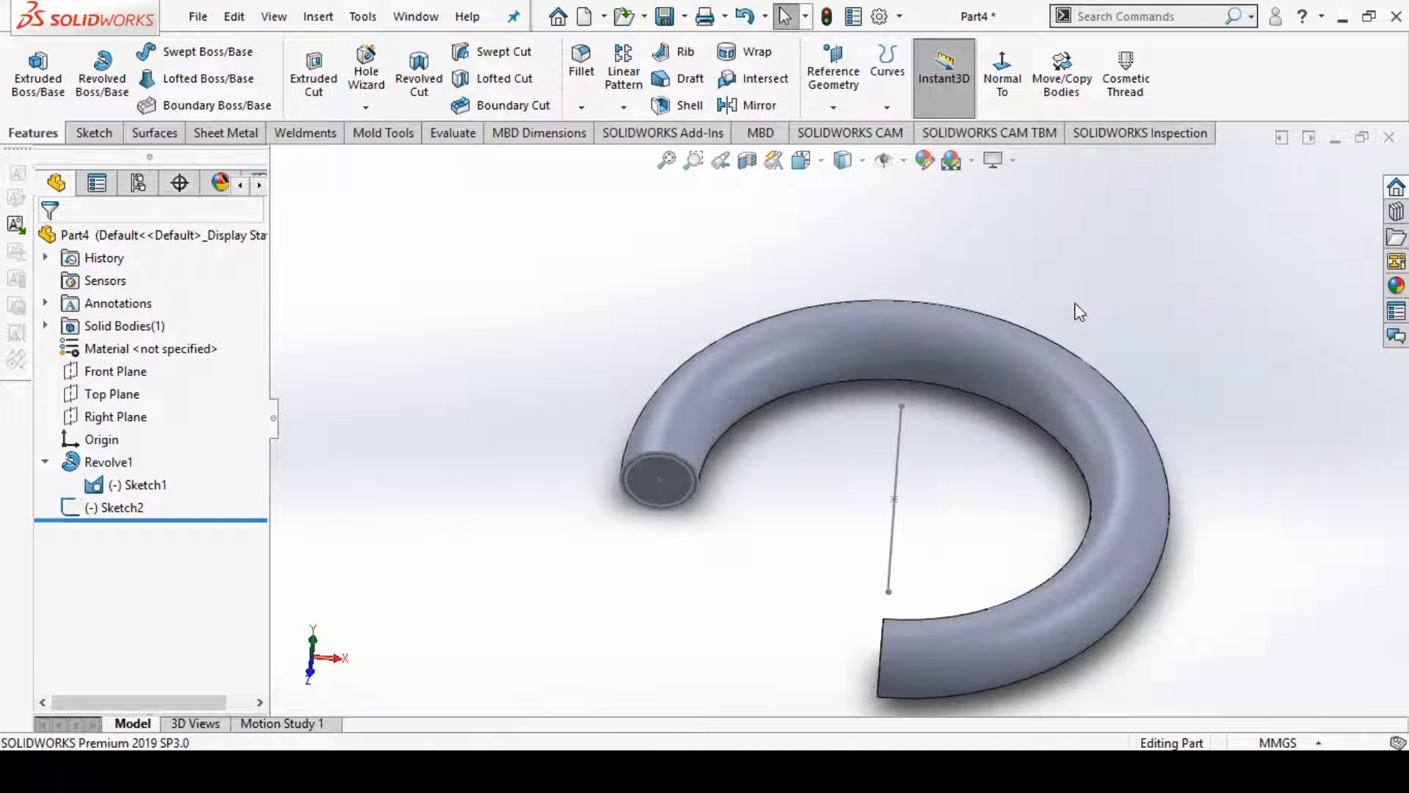
key("z")
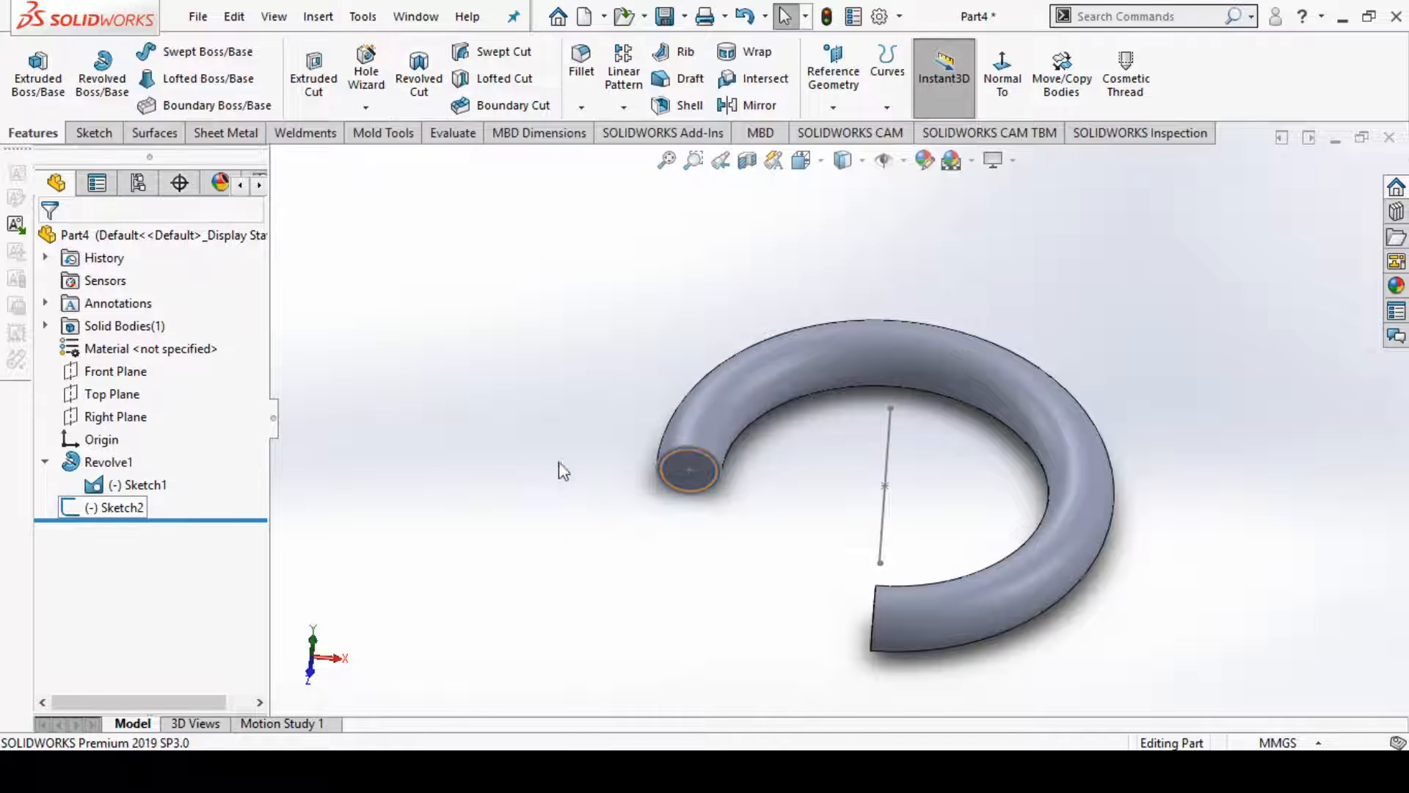
left_click(415, 86)
scroll(709, 501, "down", 4)
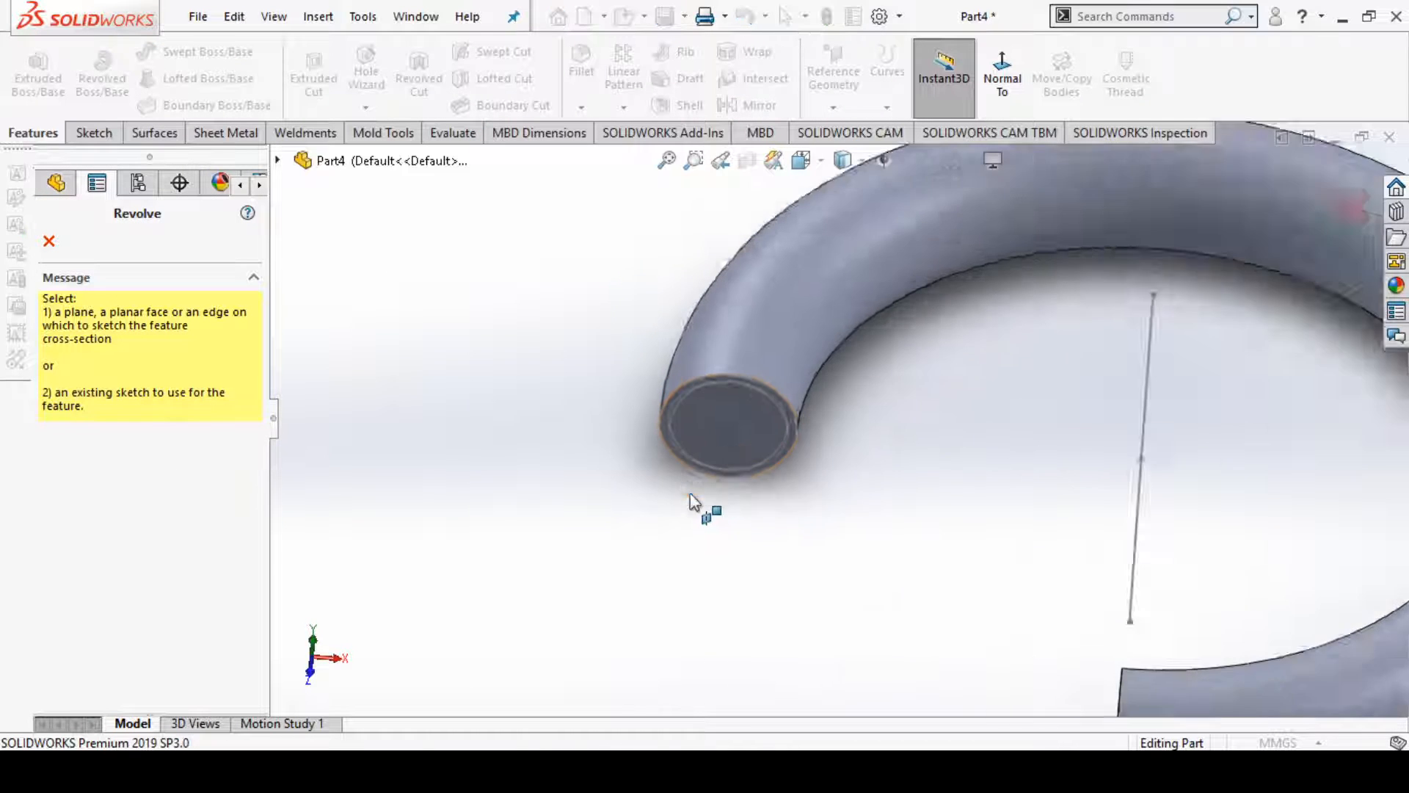
left_click(728, 360)
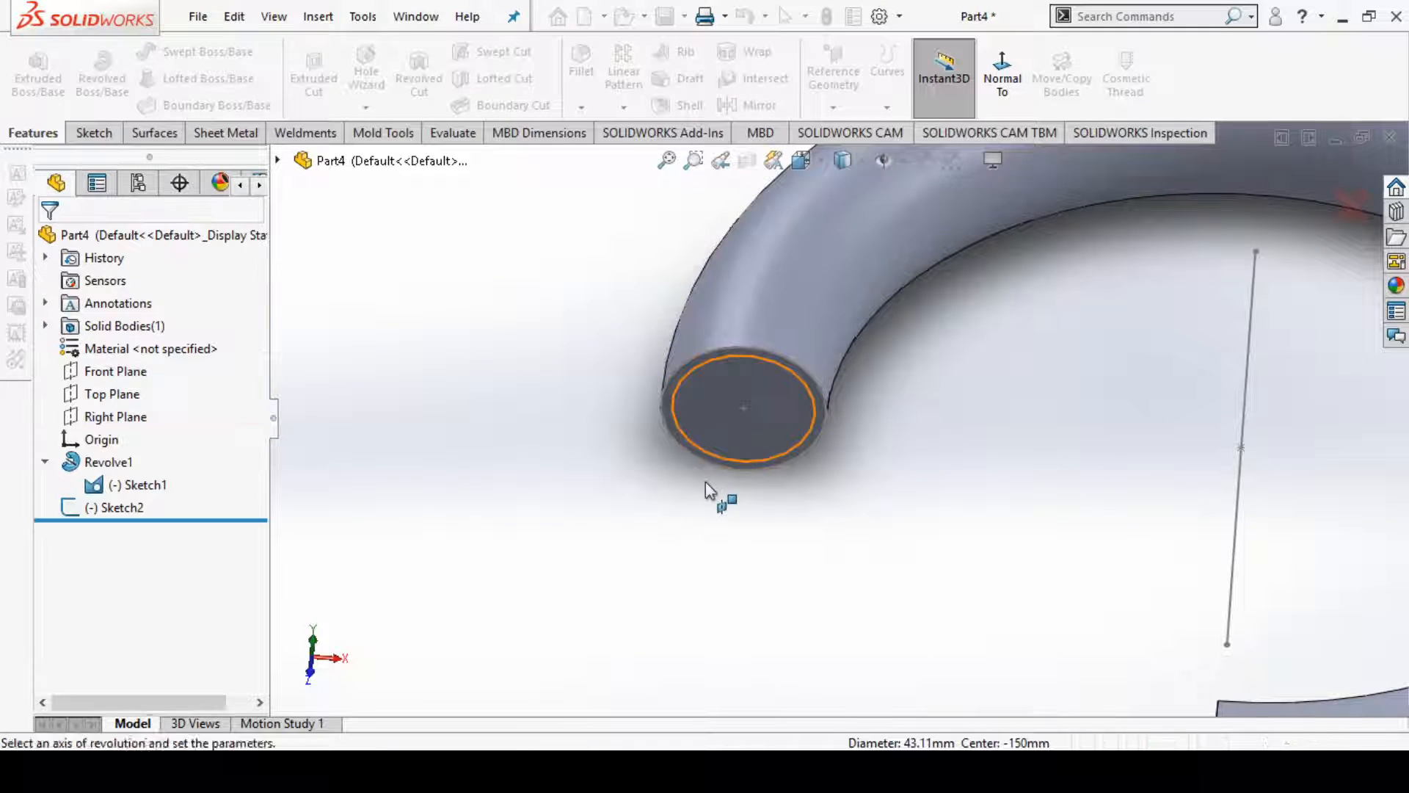
scroll(709, 481, "up", 5)
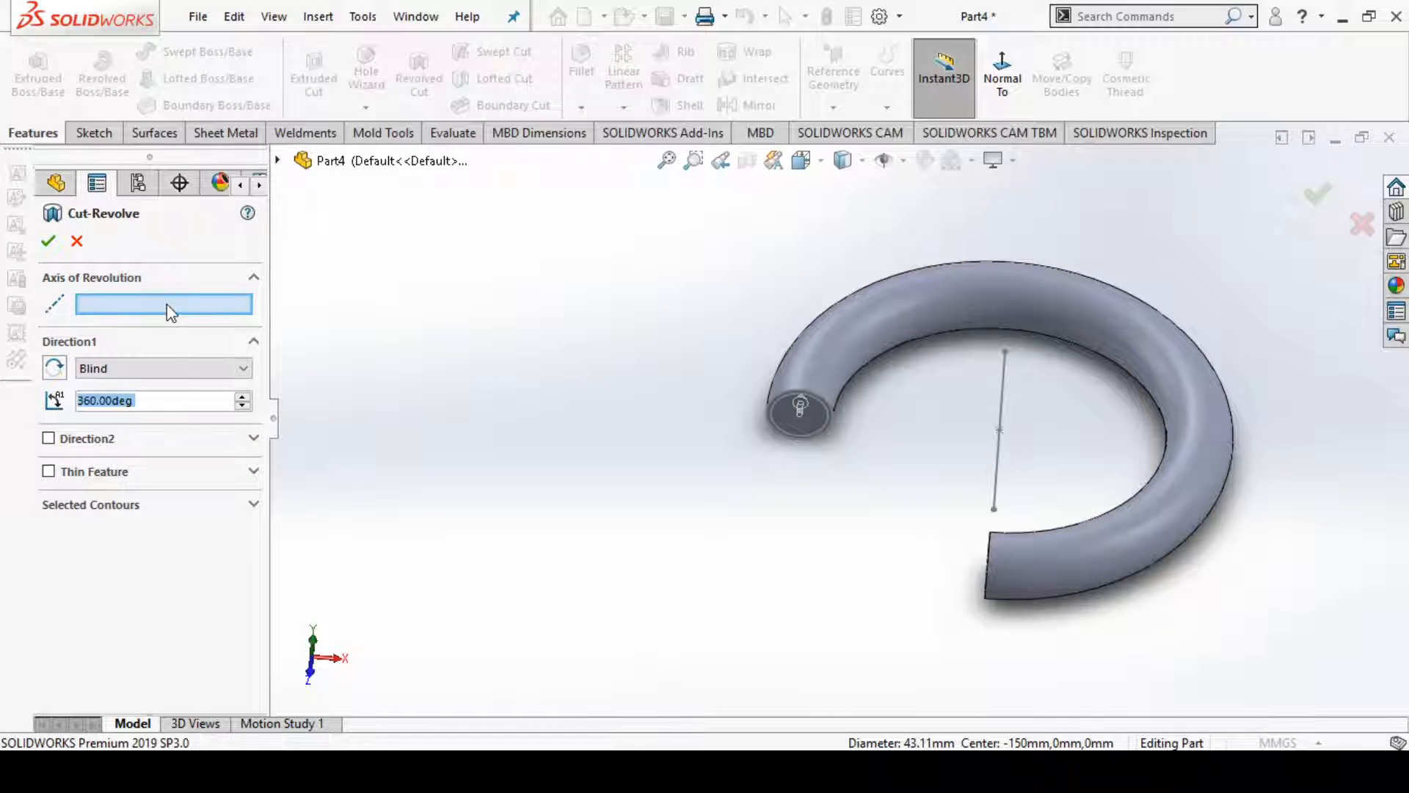
left_click(146, 510)
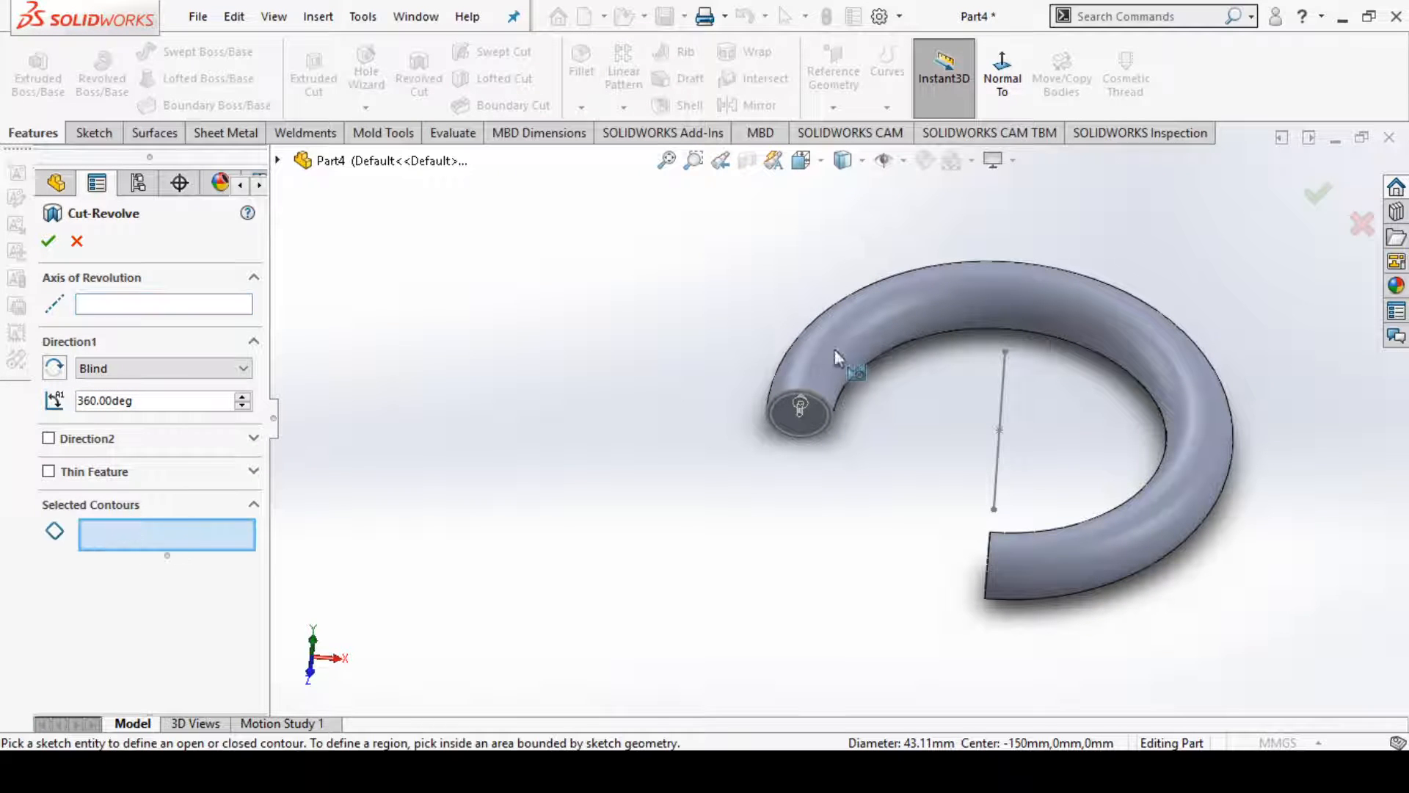
left_click(811, 415)
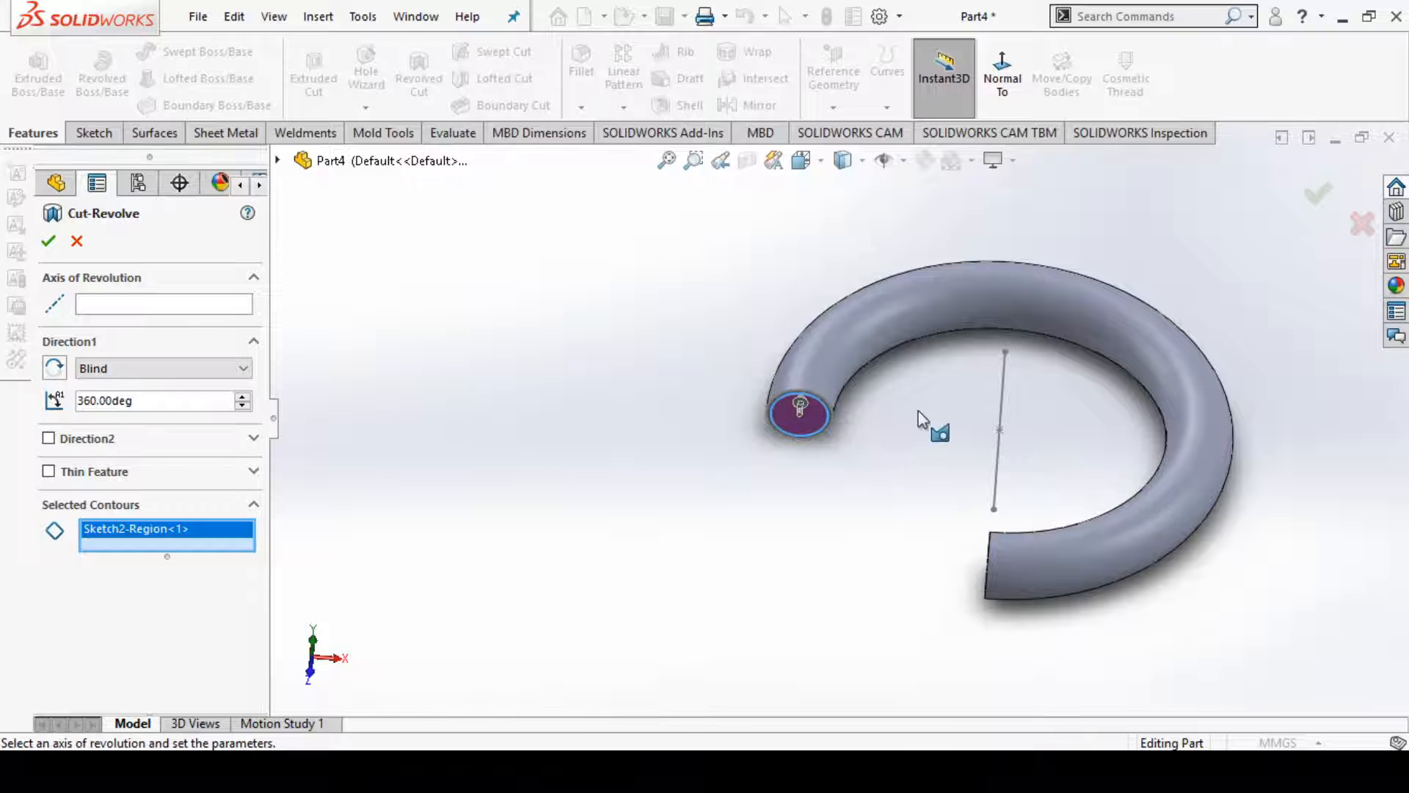
- Assign the vertical line of Sketch1 as the cut's axis of revolution
left_click(216, 305)
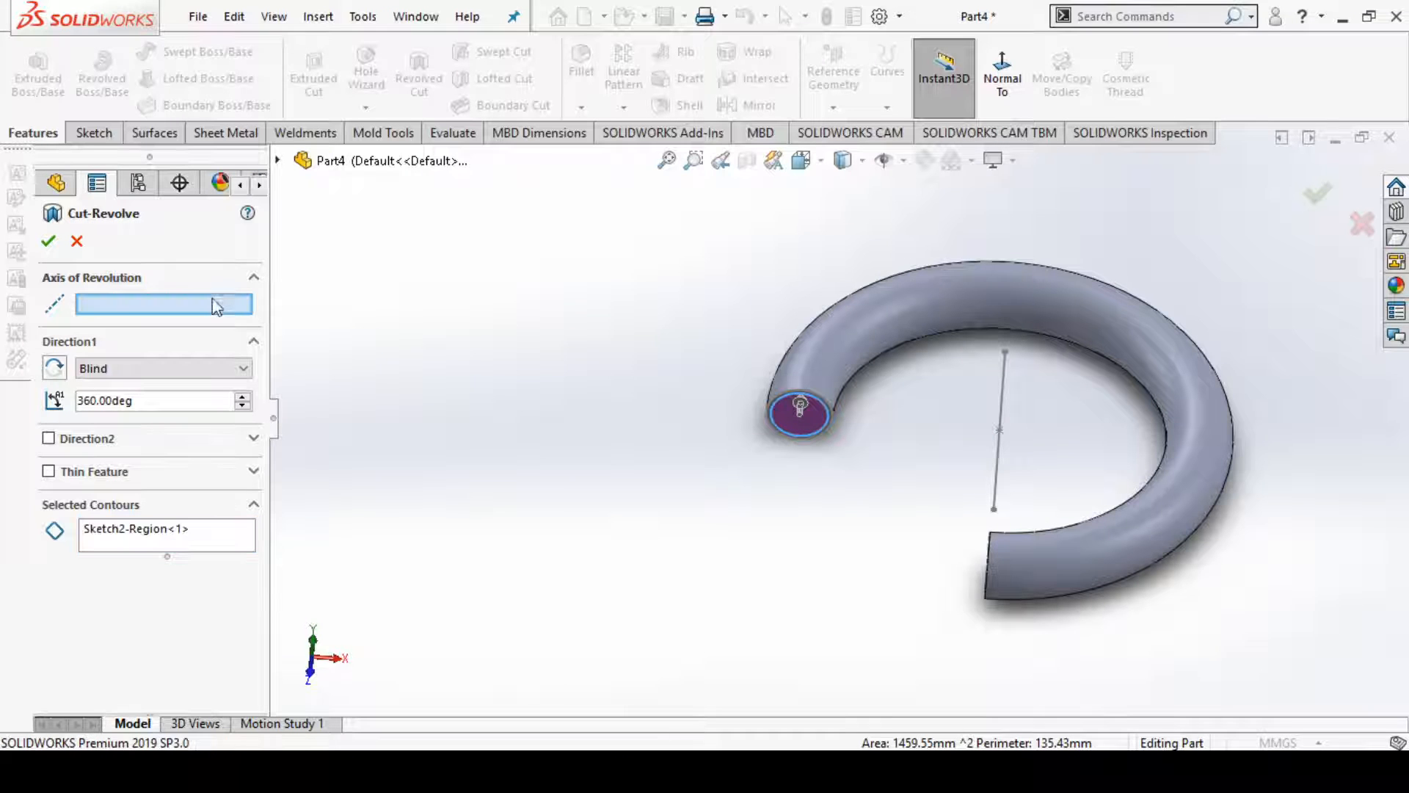
left_click(1006, 407)
scroll(1210, 368, "down", 1)
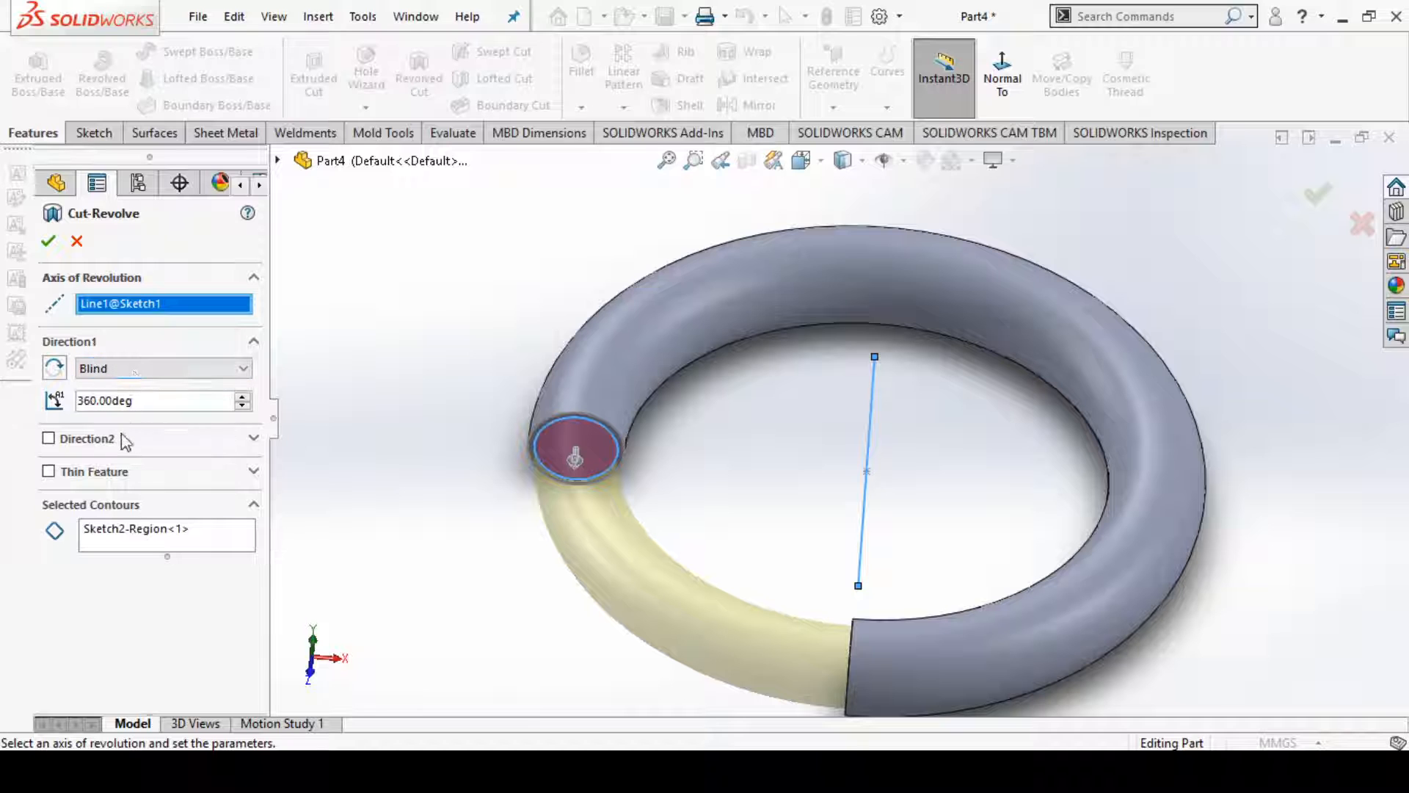
left_click(117, 369)
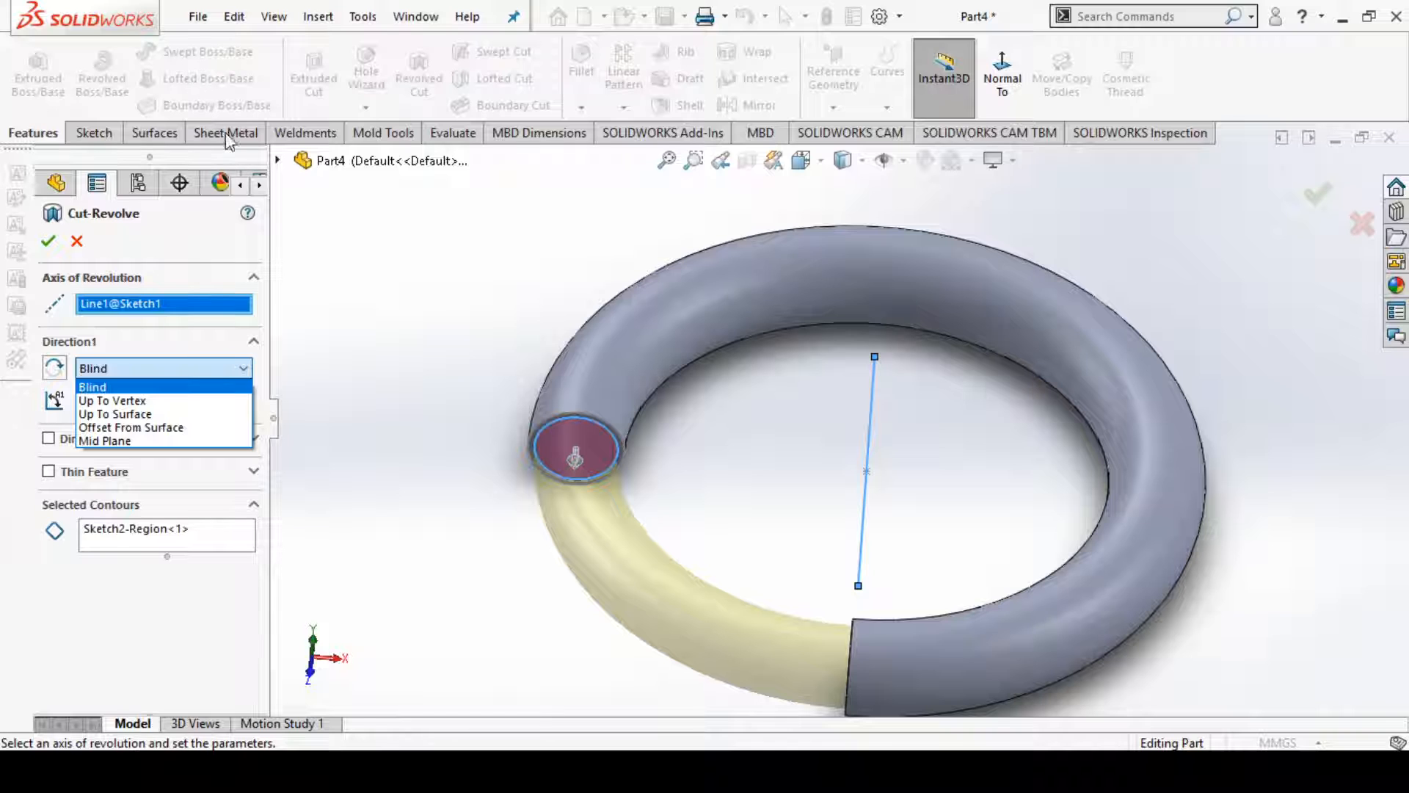
left_click(200, 335)
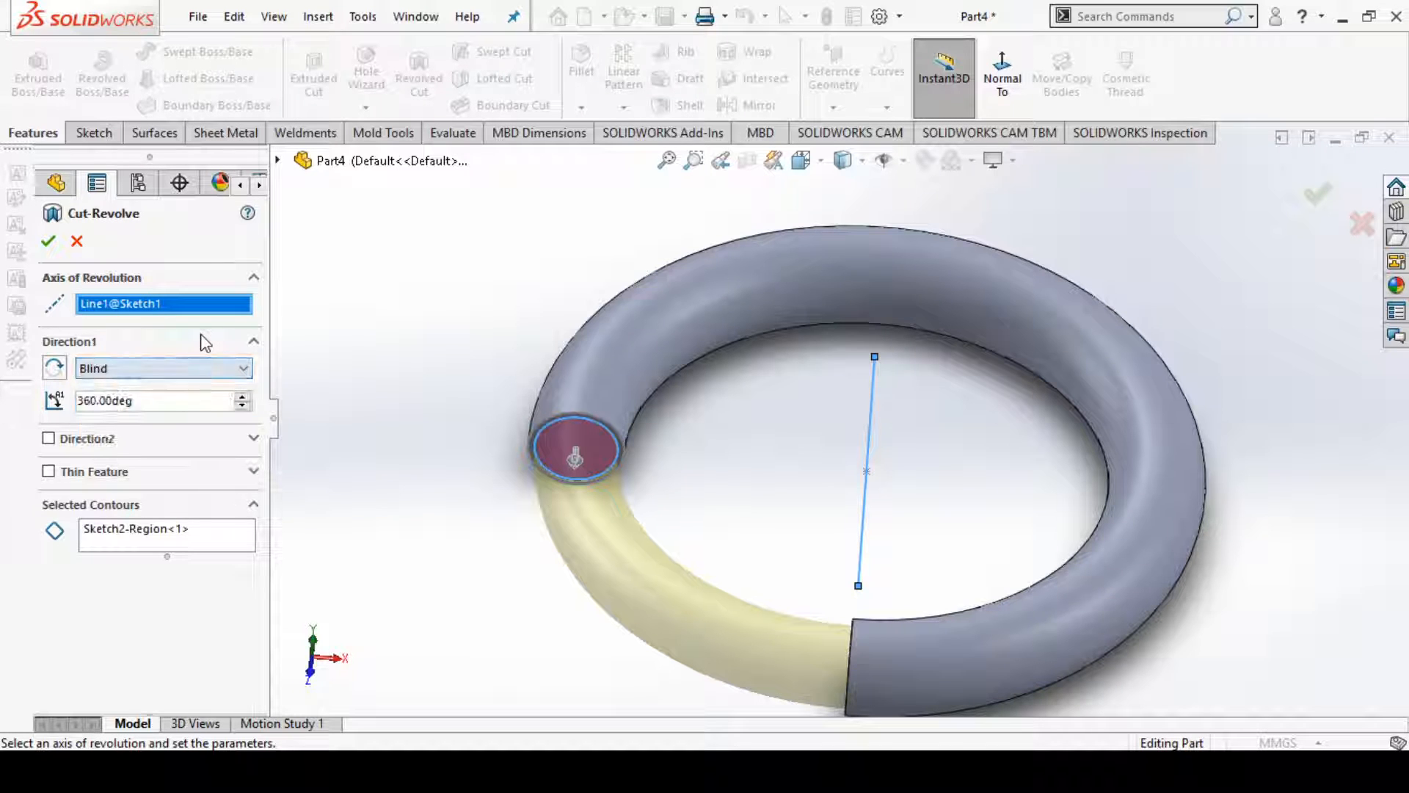
left_click(203, 366)
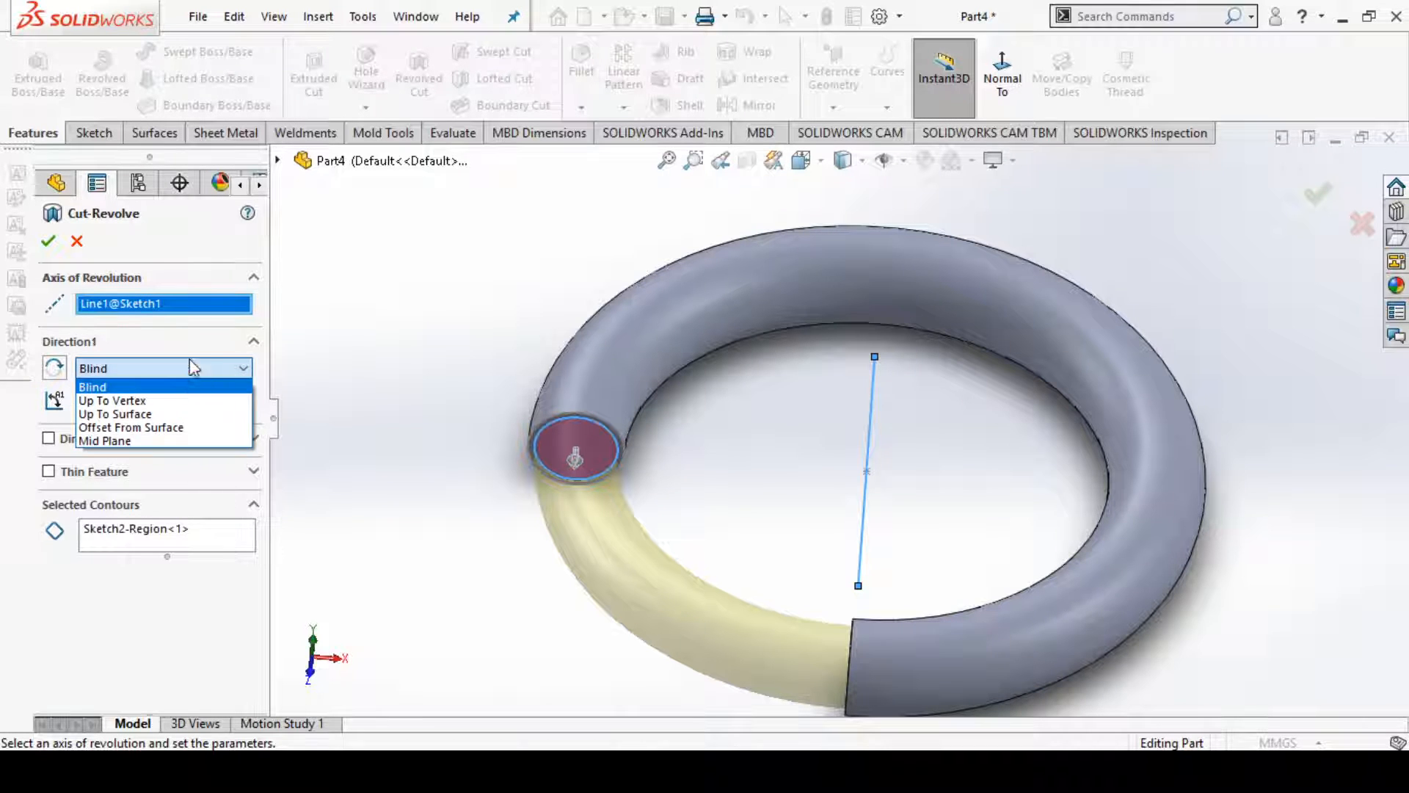
left_click(184, 351)
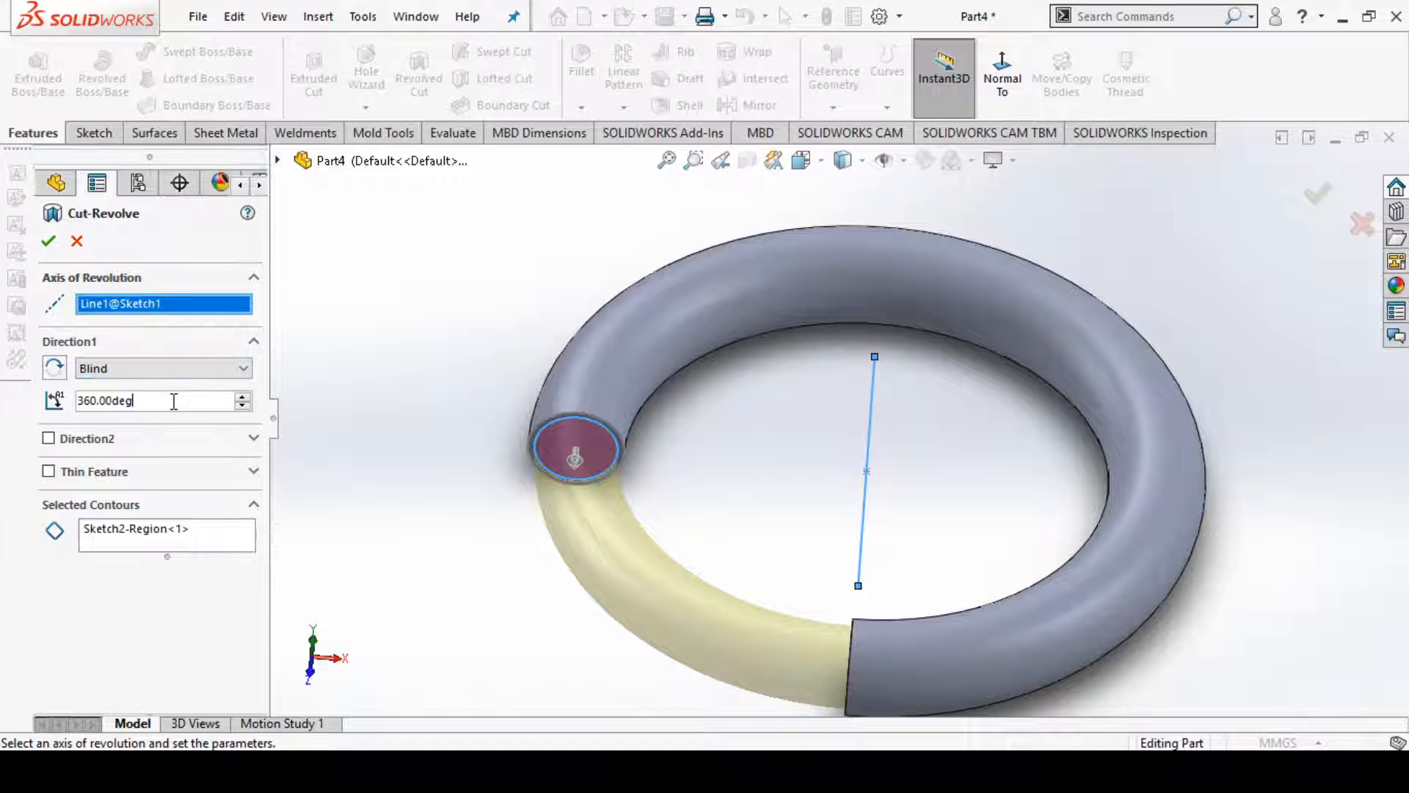
- Set the cut's Direction 1 angle to 90 degrees and inspect its preview on the ring
left_click_drag(163, 400, 70, 403)
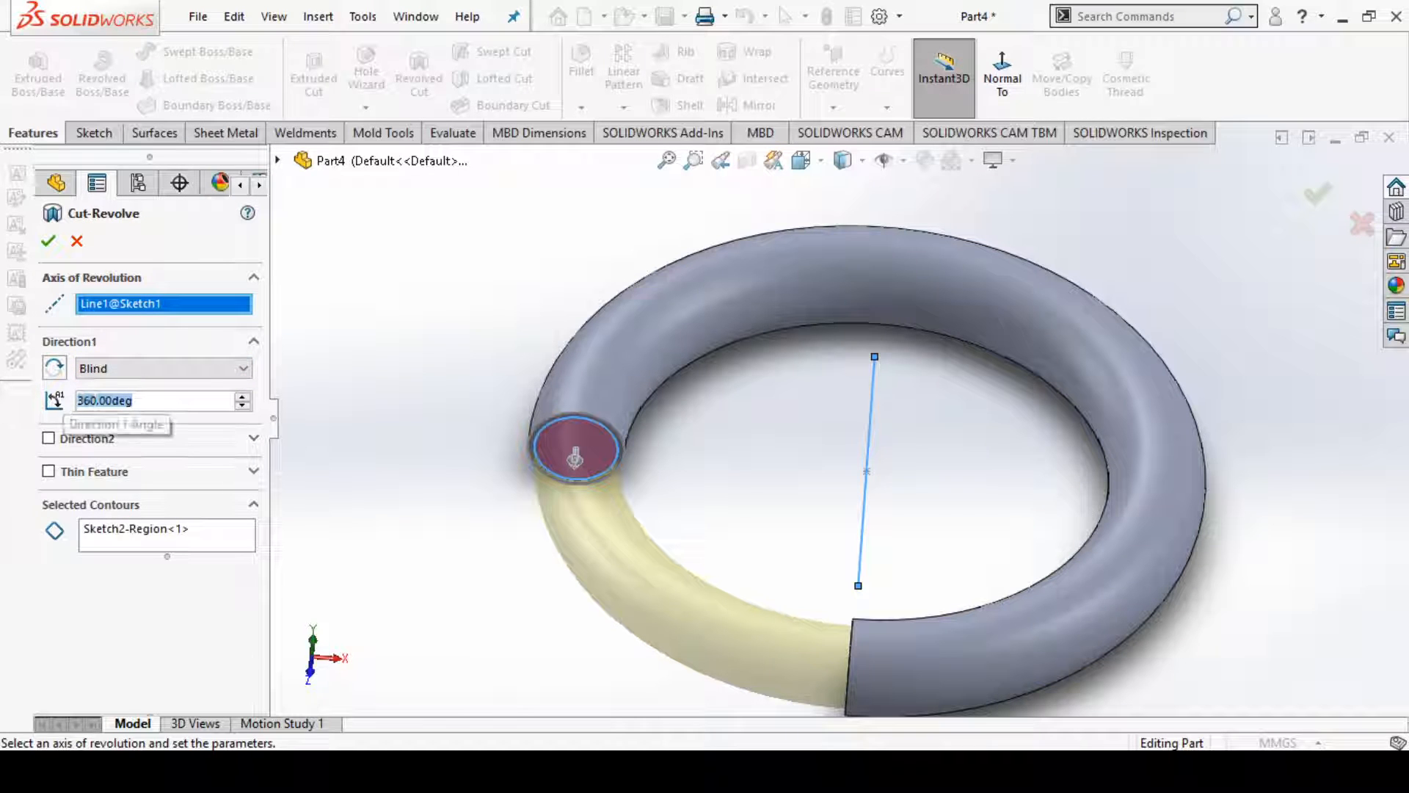
type("90")
key("Return")
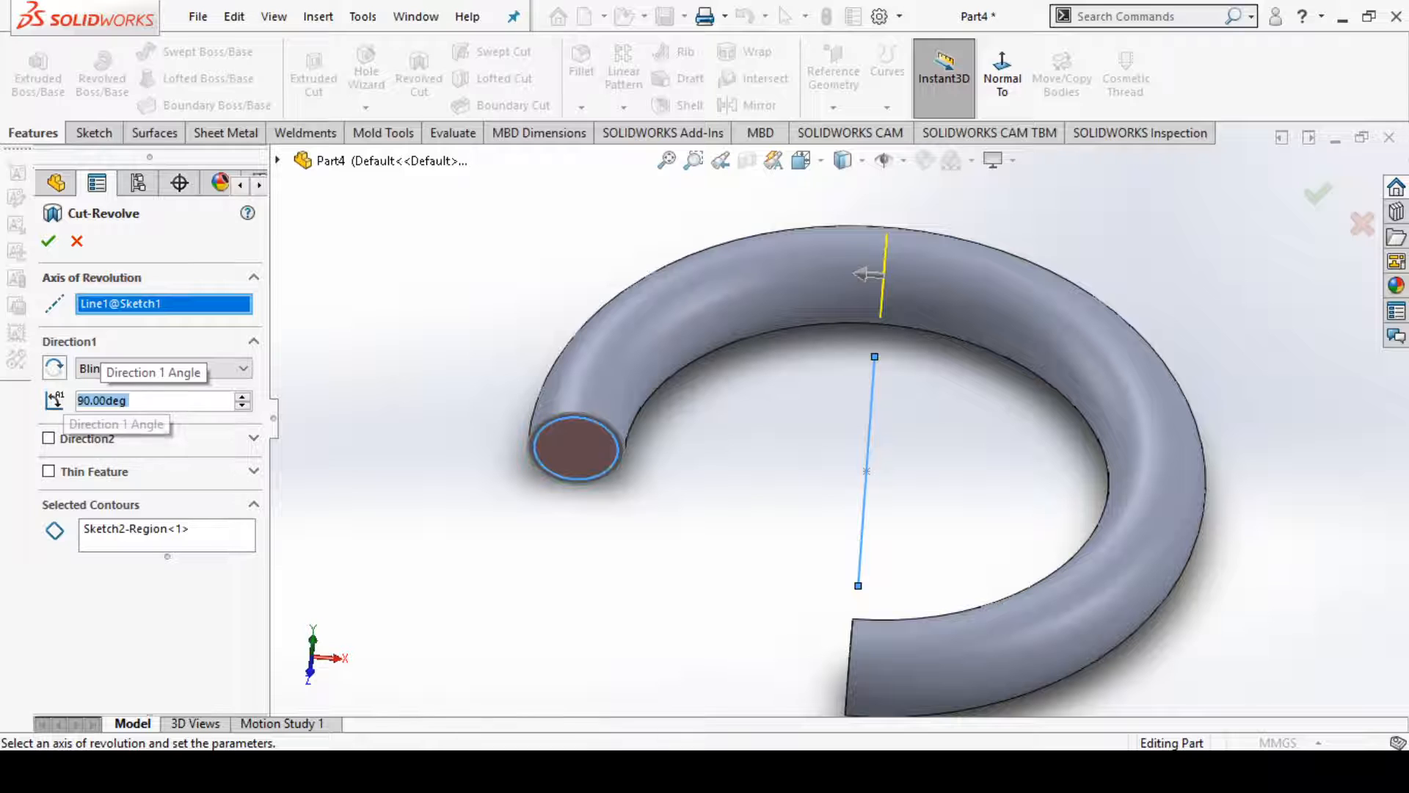
mouse_move(1058, 270)
middle_mouse_down()
mouse_move(927, 385)
mouse_move(909, 360)
mouse_move(852, 449)
middle_mouse_up()
scroll(782, 315, "down", 2)
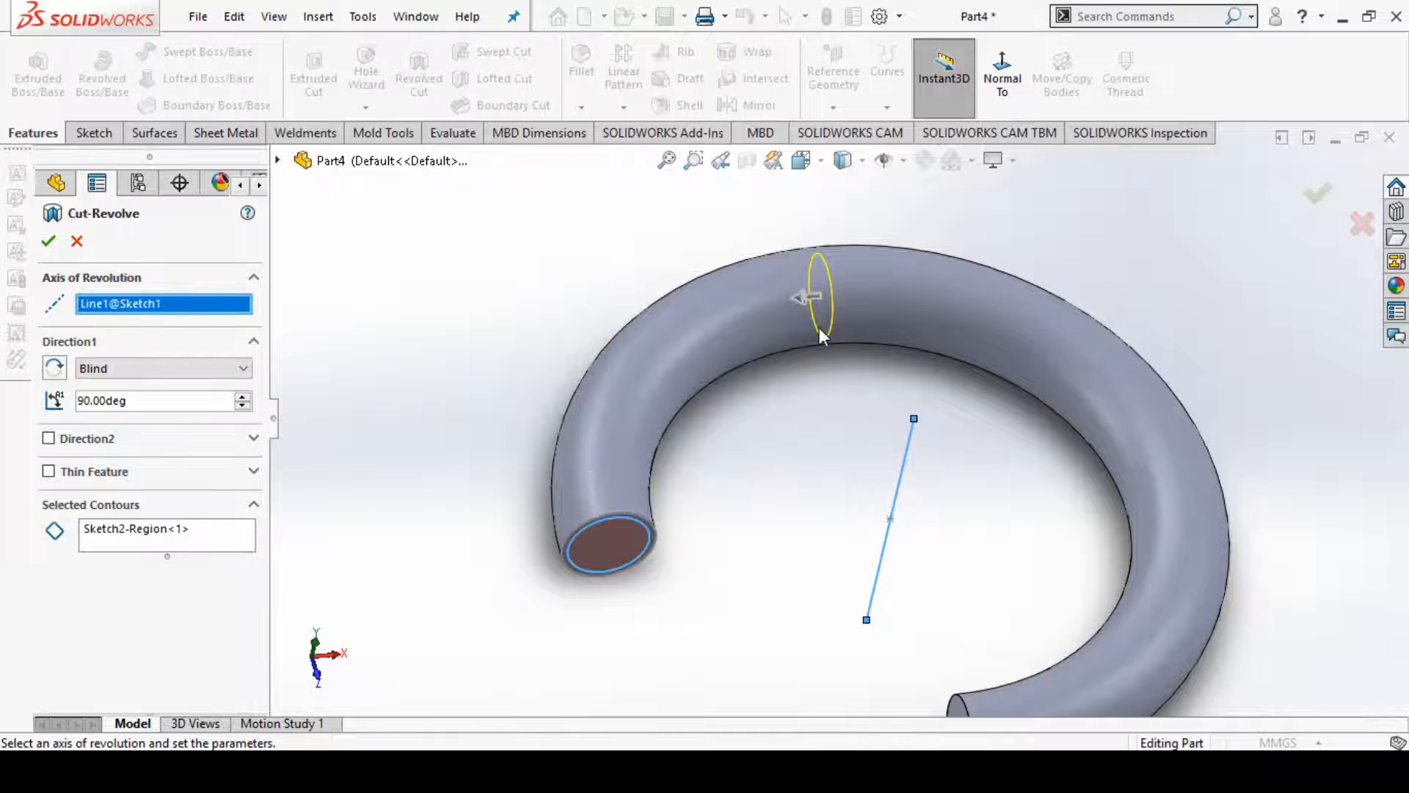
scroll(822, 336, "up", 1)
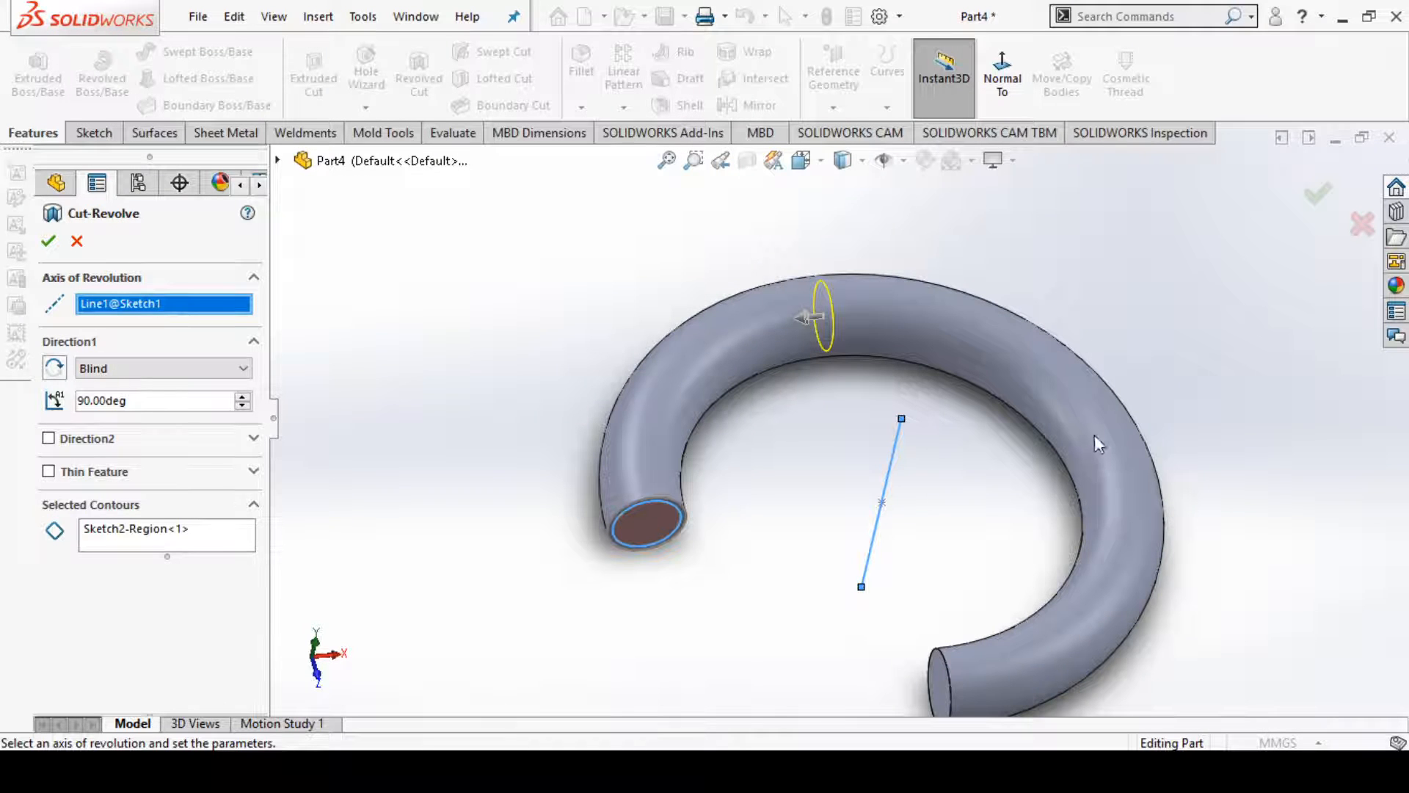
scroll(1096, 478, "up", 2)
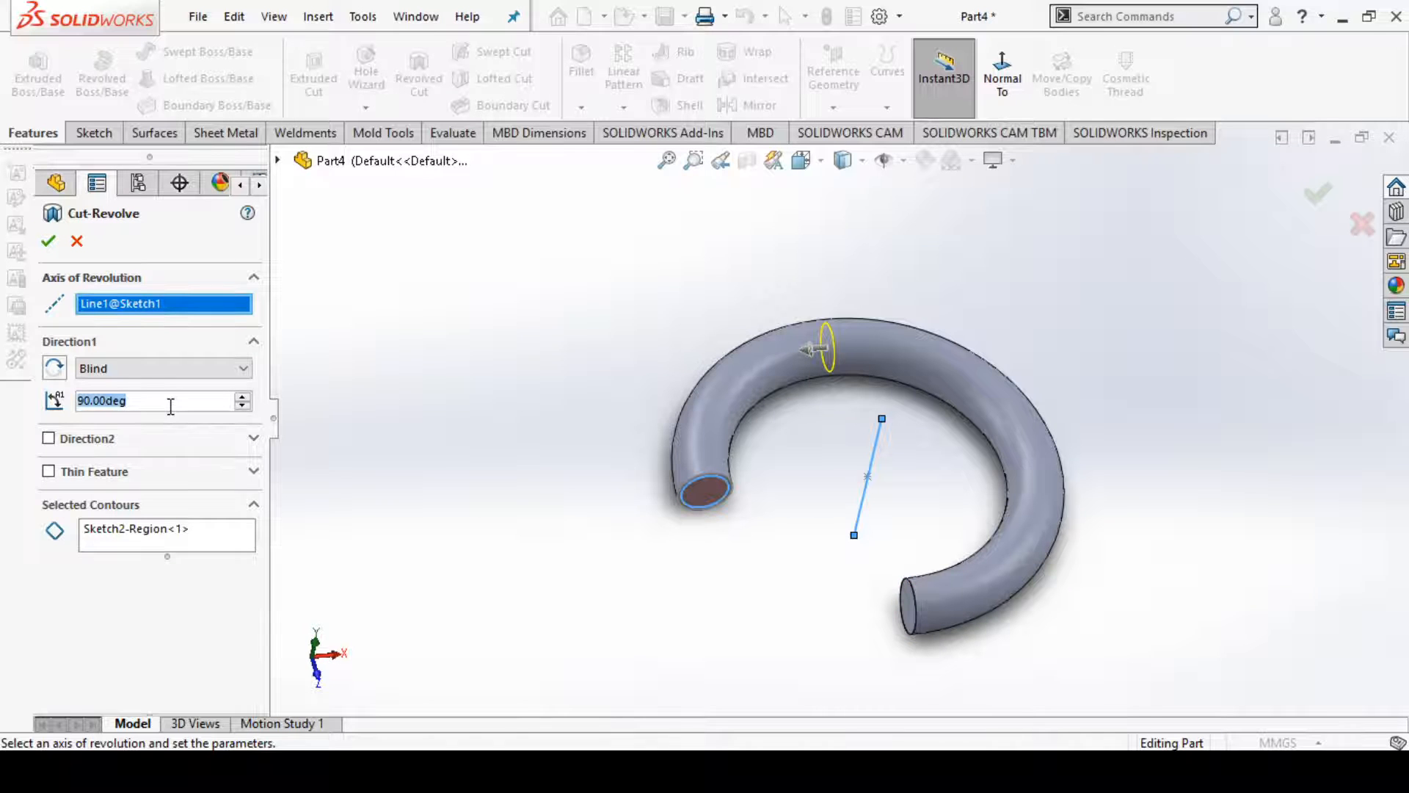
- Try Direction 1 angles of 180 and then 270 degrees for the revolved cut
type("180")
key("Return")
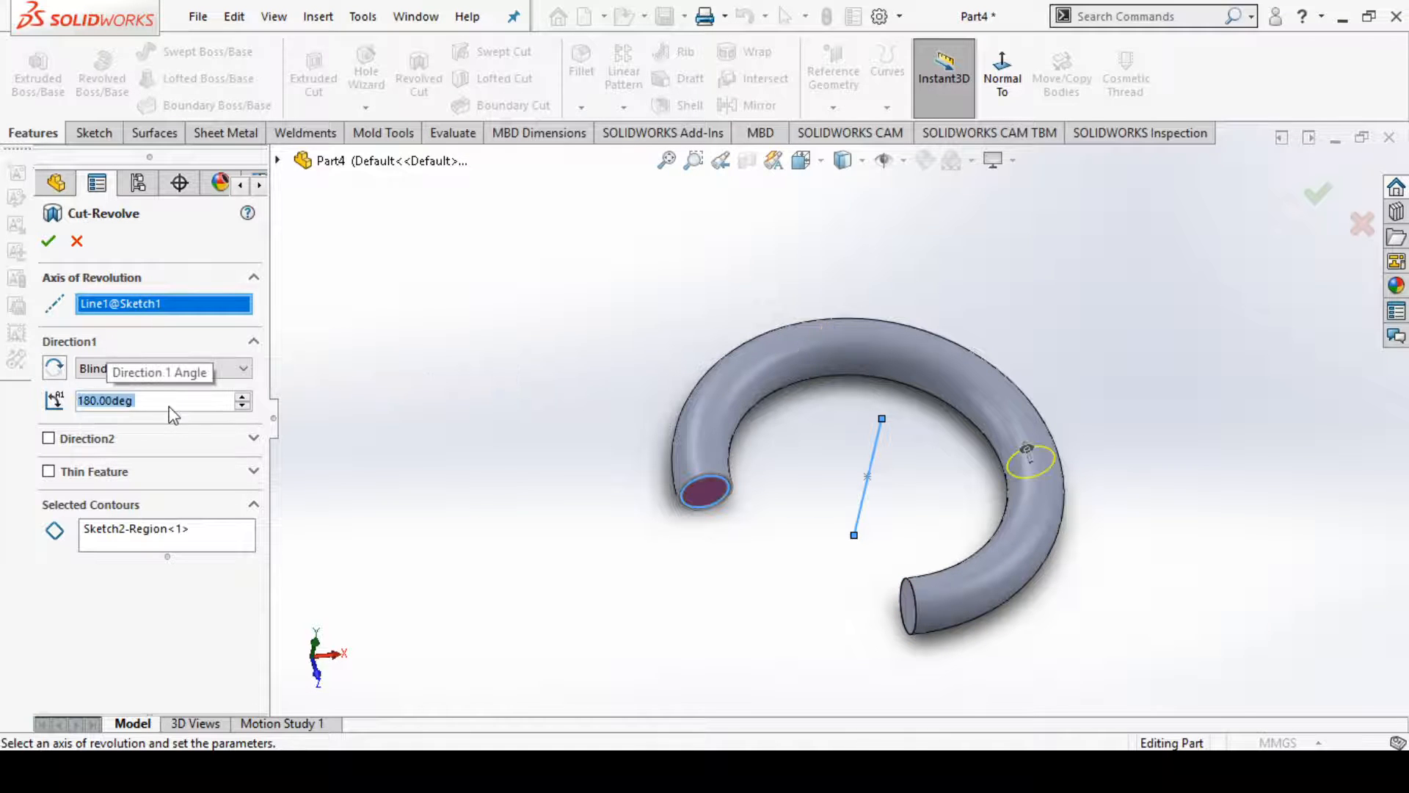
type("270")
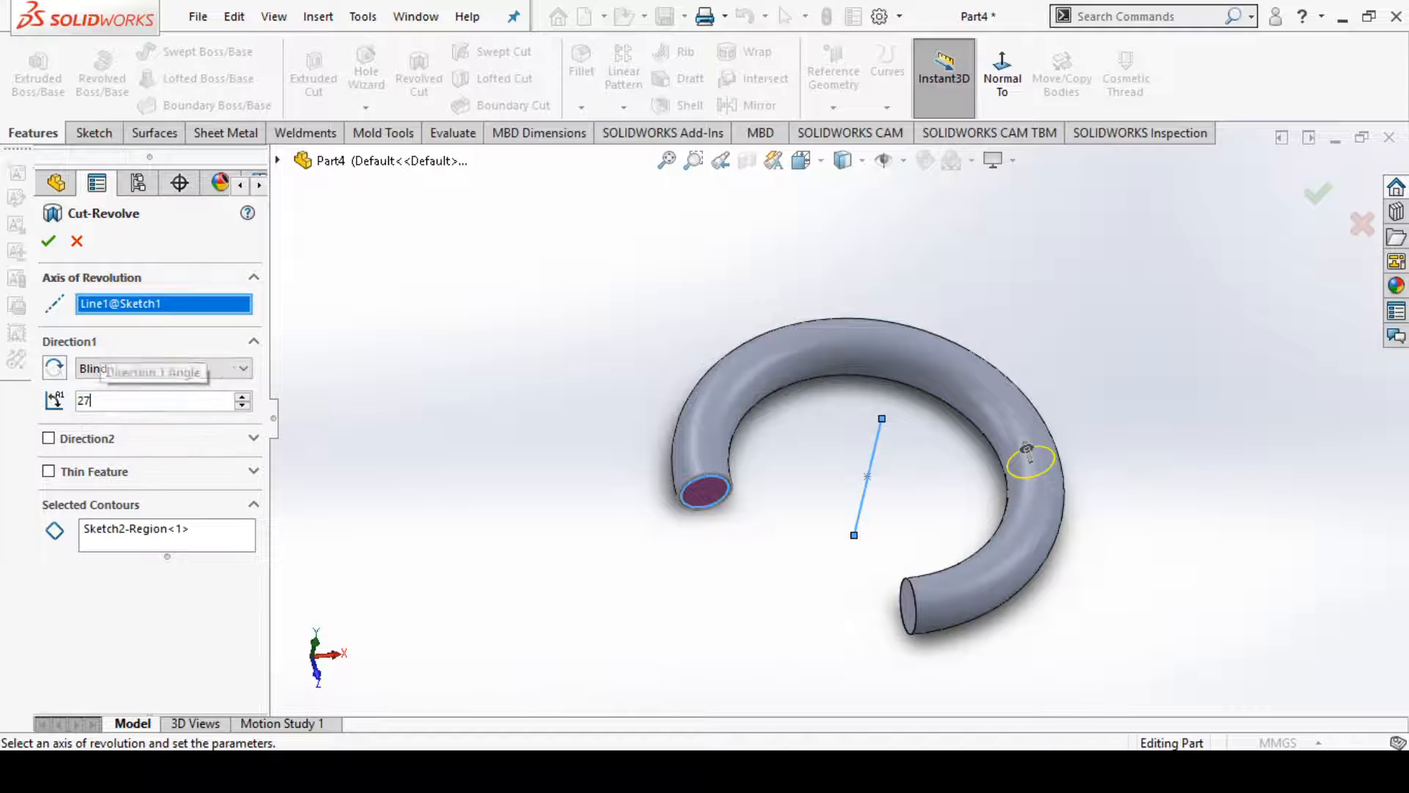
key("Return")
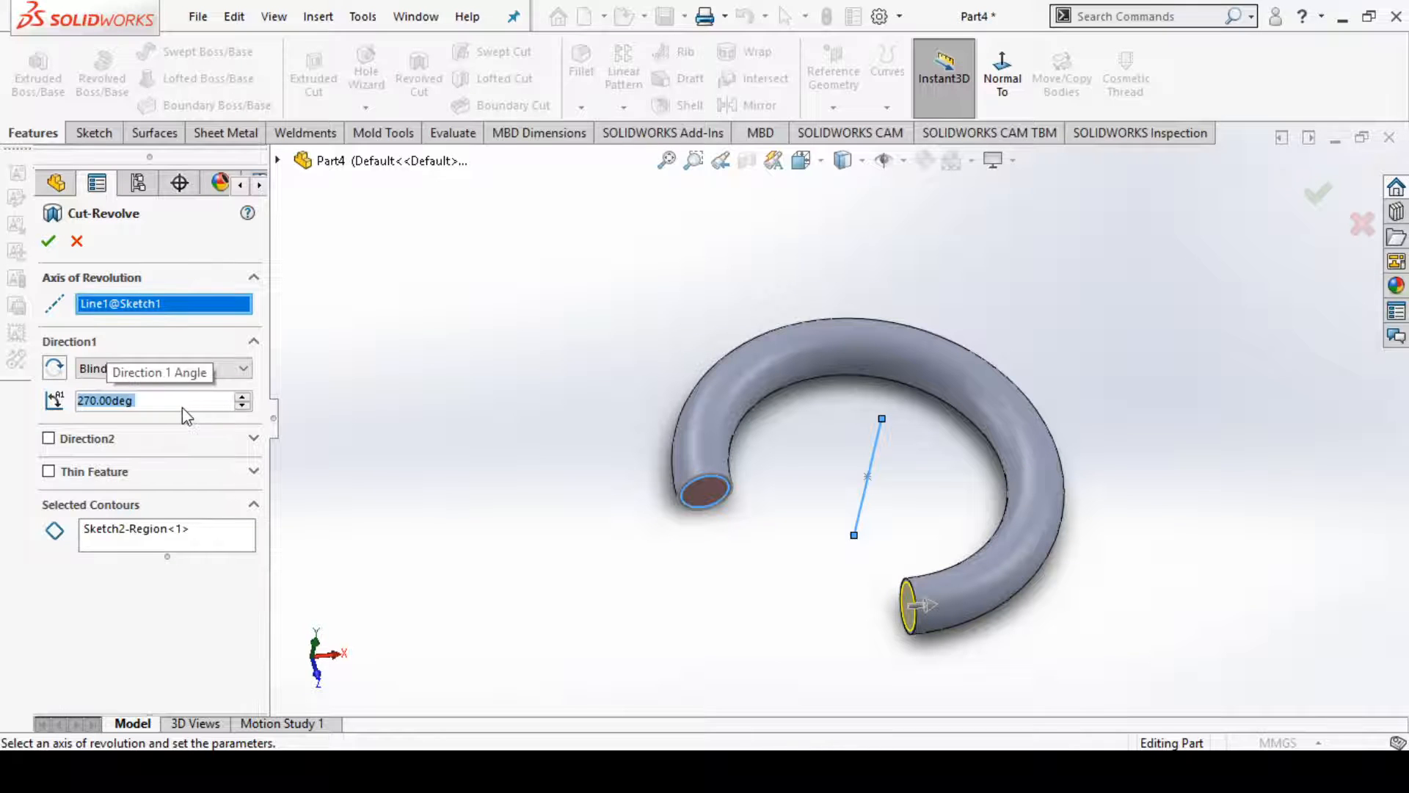
- Enable Direction 2 for the revolved cut and set its angle to 180 degrees
left_click(86, 438)
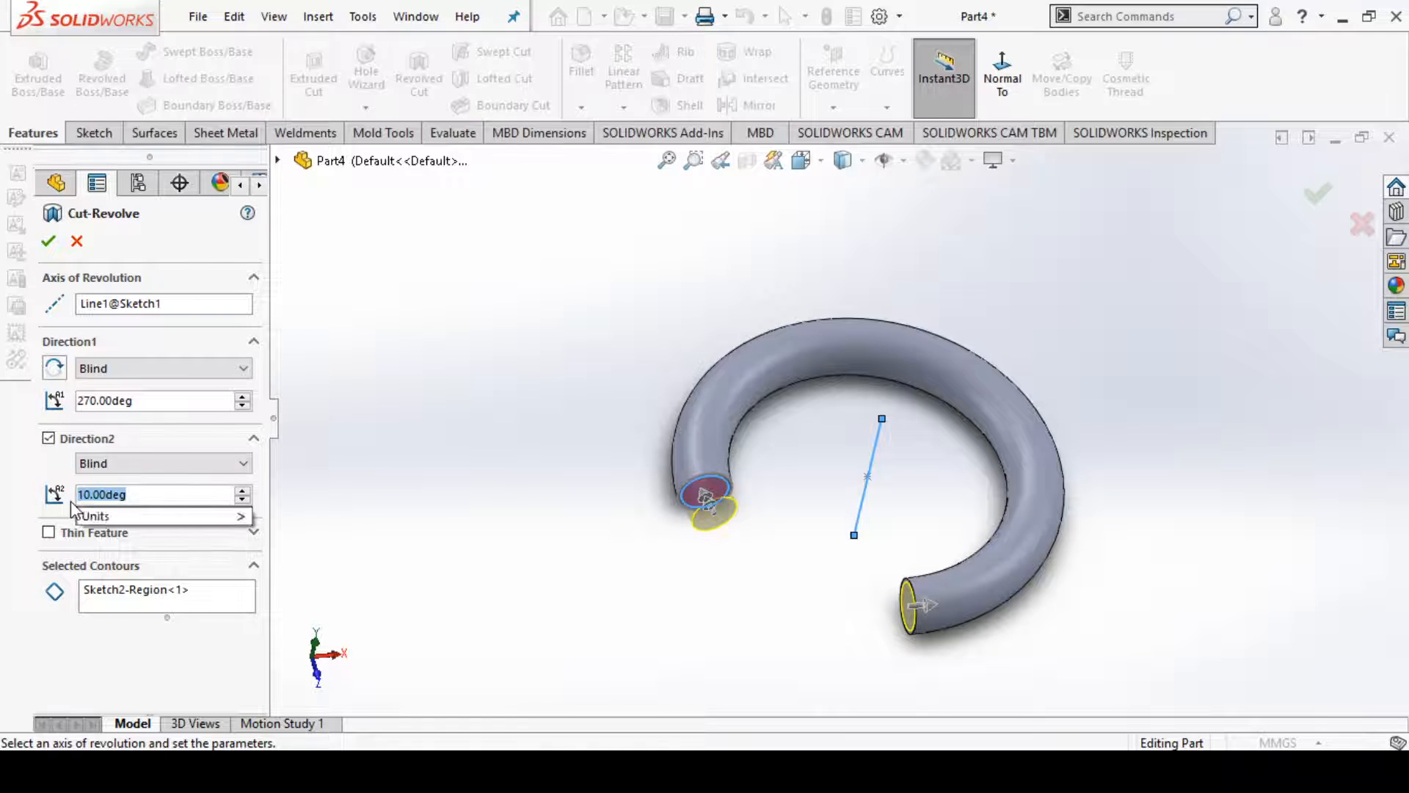
type("80")
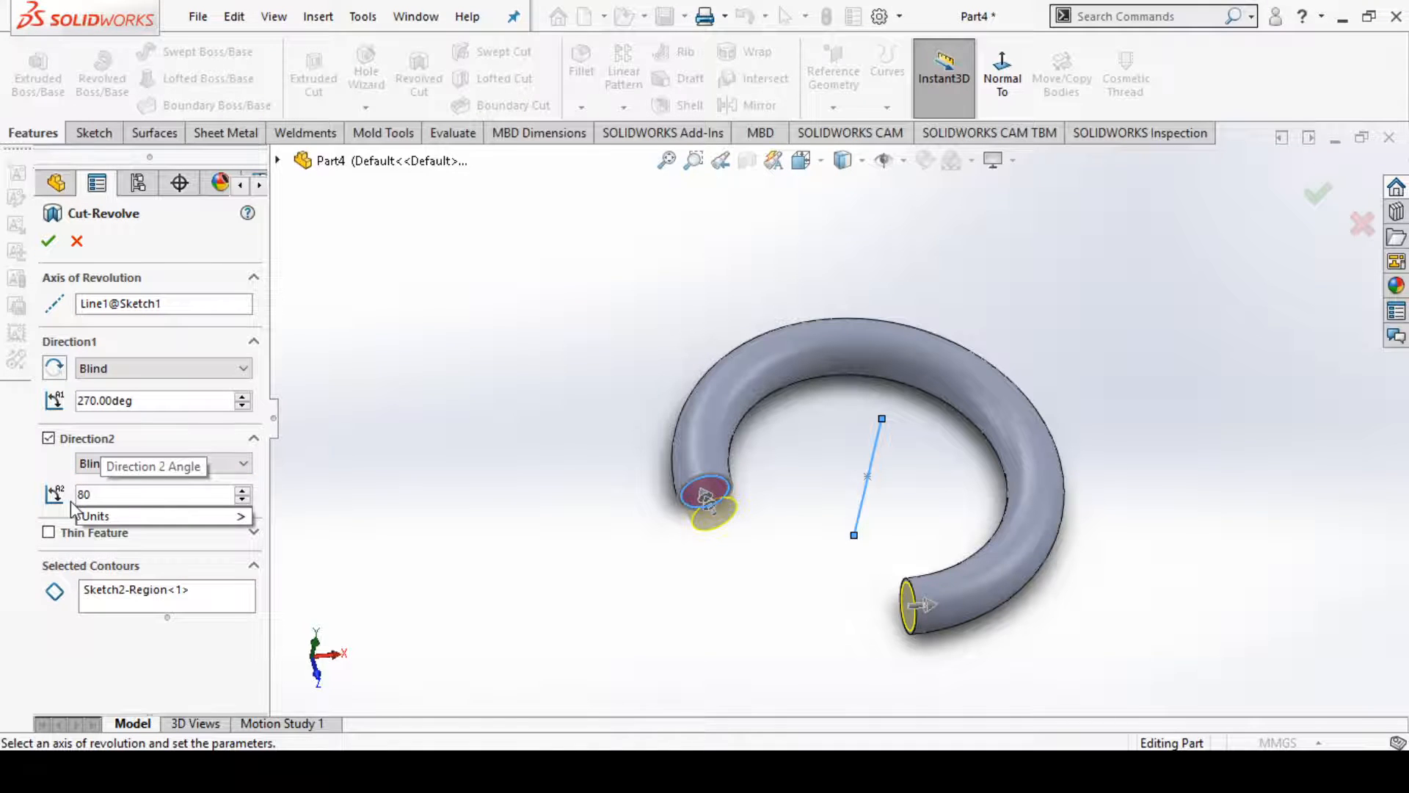
type("1")
key("Return")
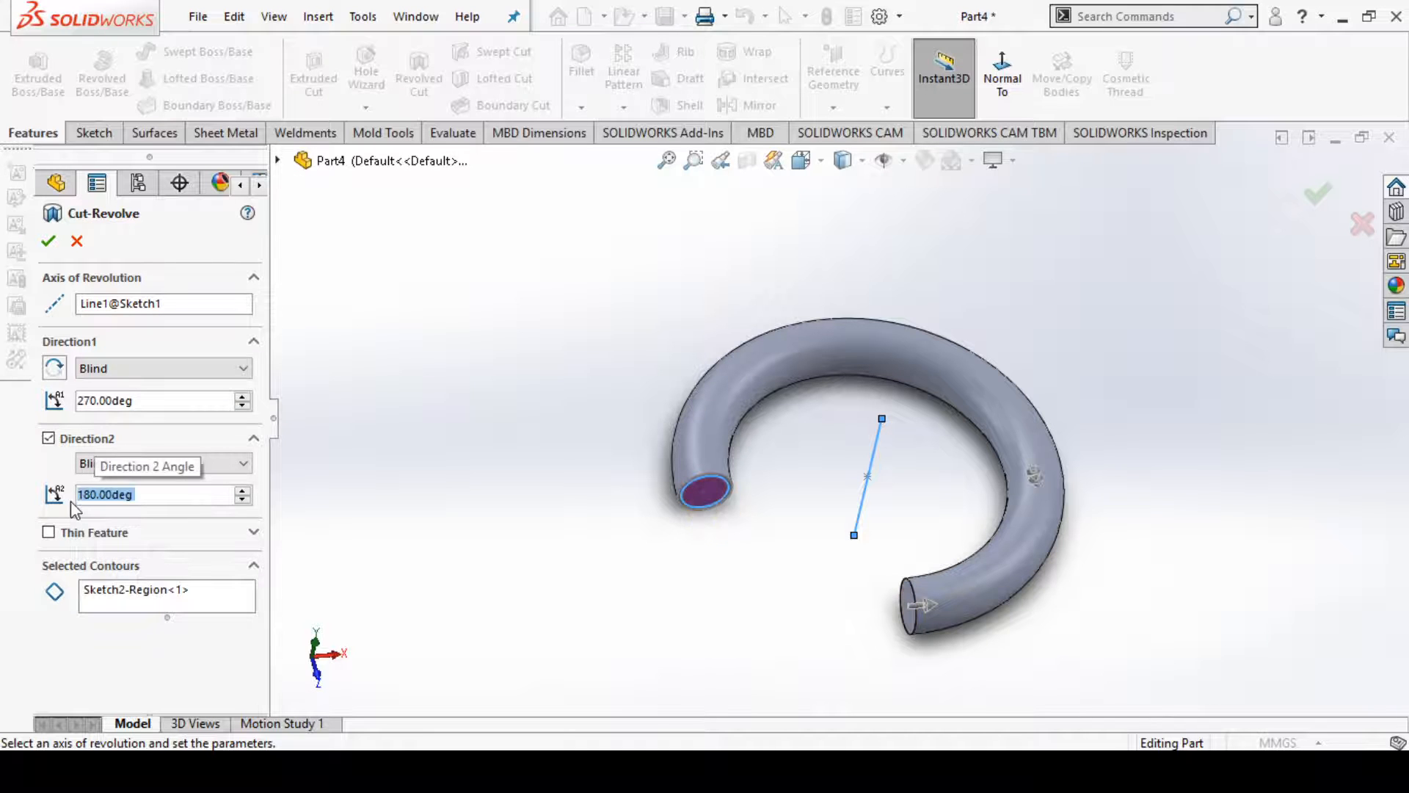
- Change the Direction 1 angle to 90 degrees, keeping the second direction enabled
left_click(134, 401)
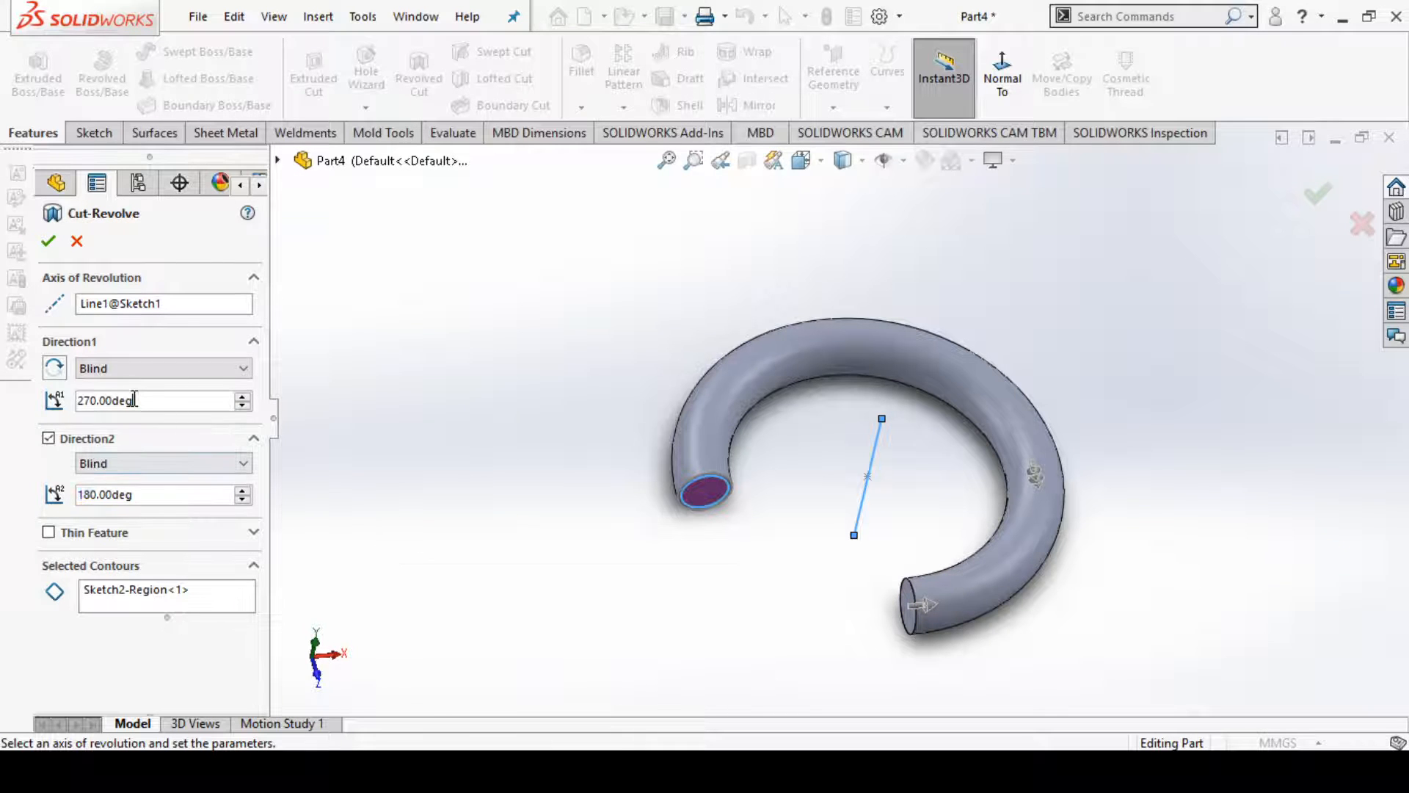
type("90")
key("Return")
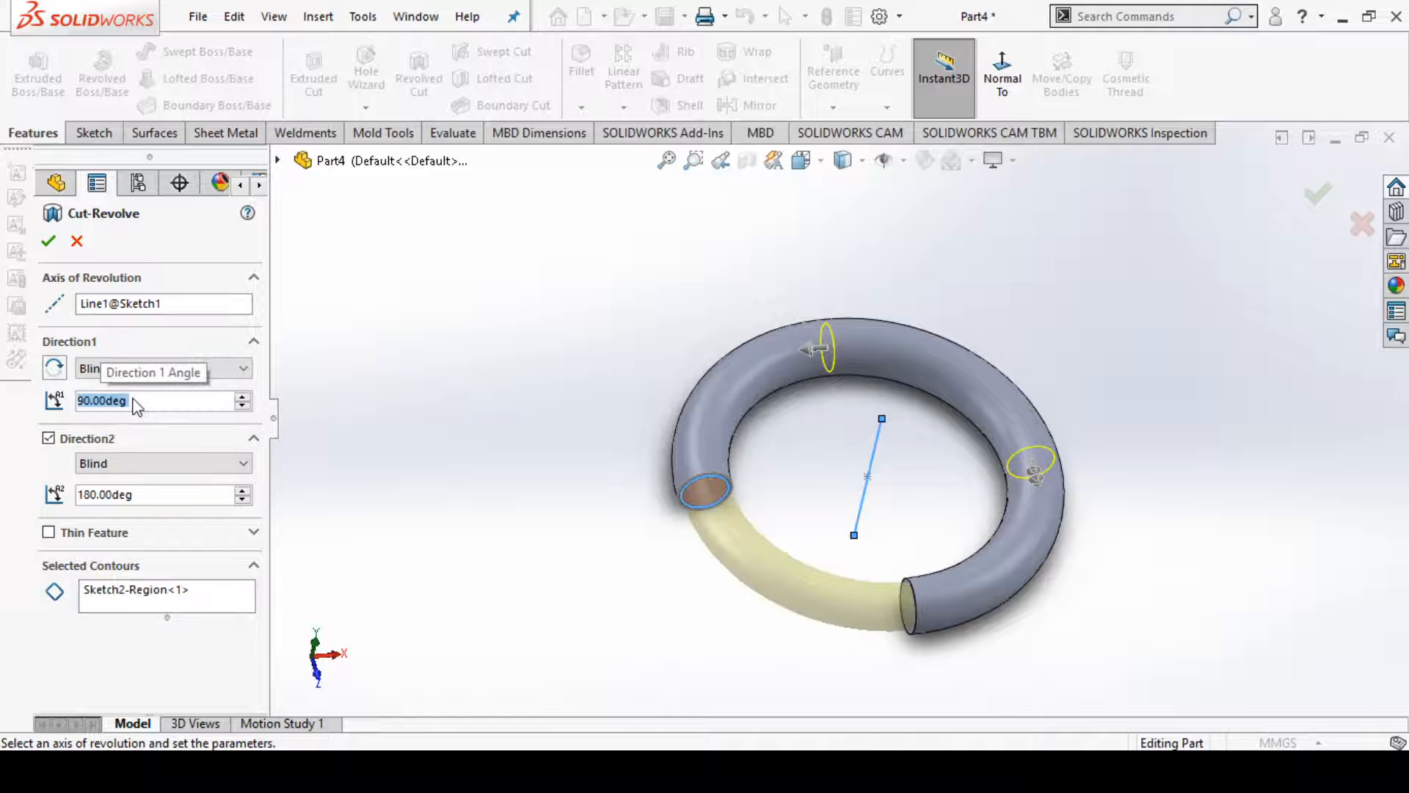
scroll(872, 379, "down", 2)
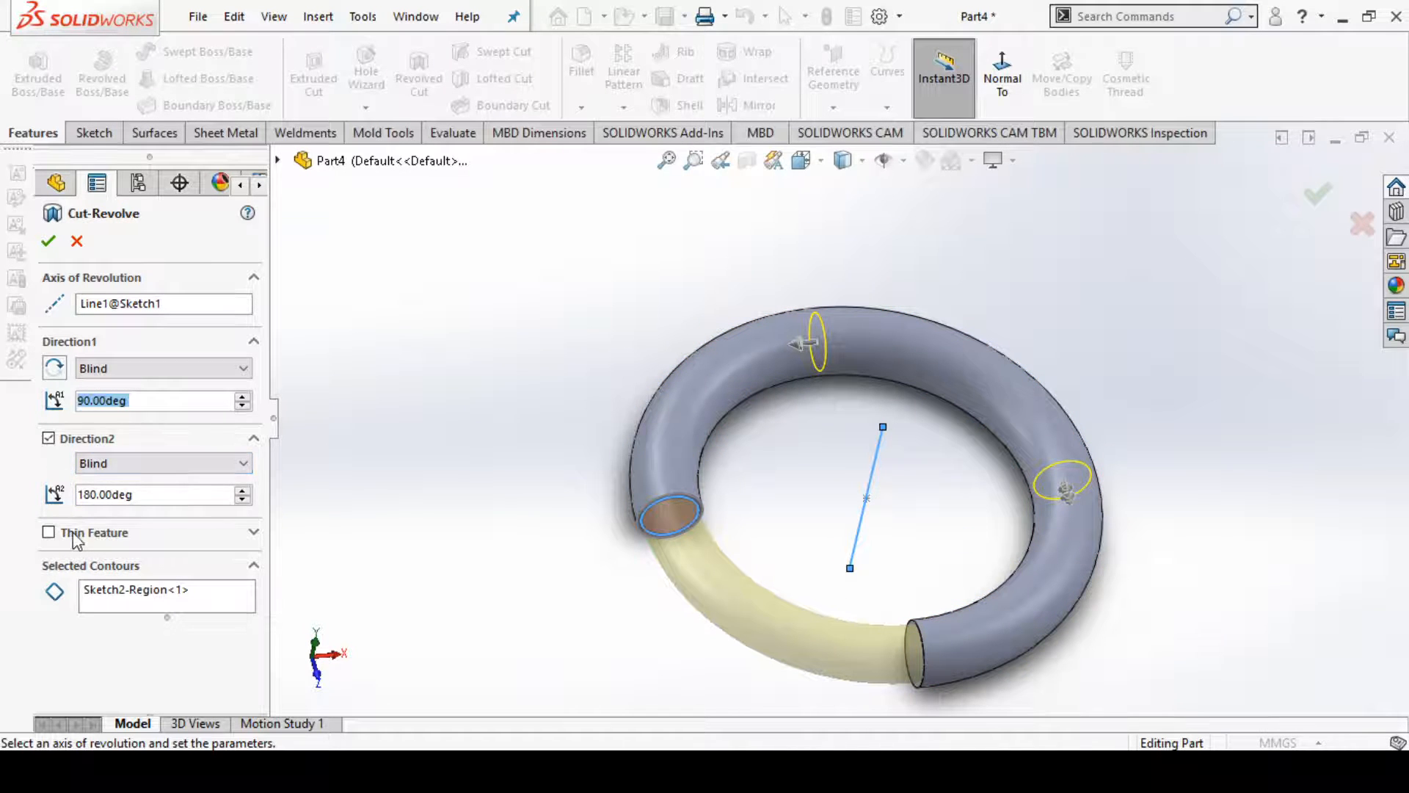
- Create the two-direction revolved cut through the ring and clear the selection
left_click(110, 598)
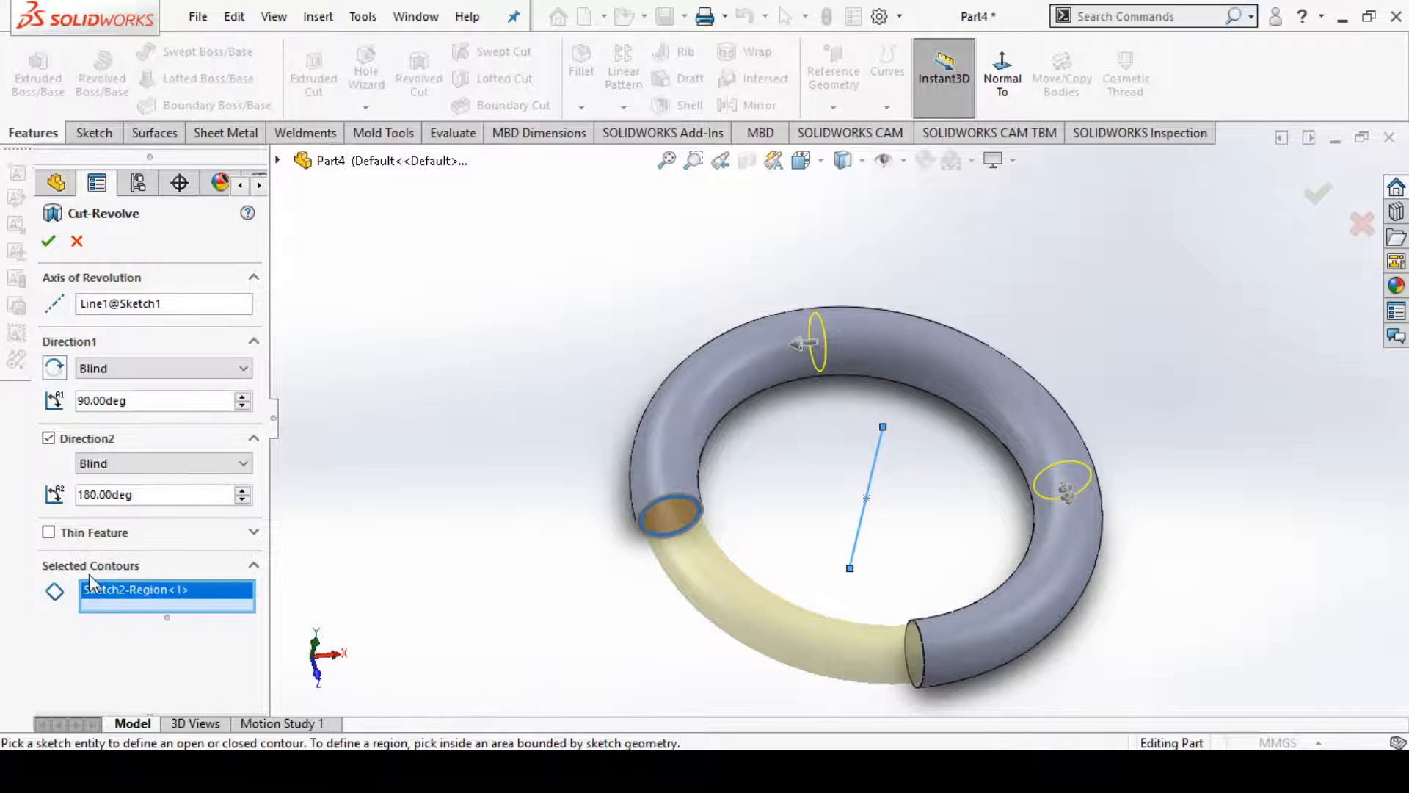
left_click(90, 566)
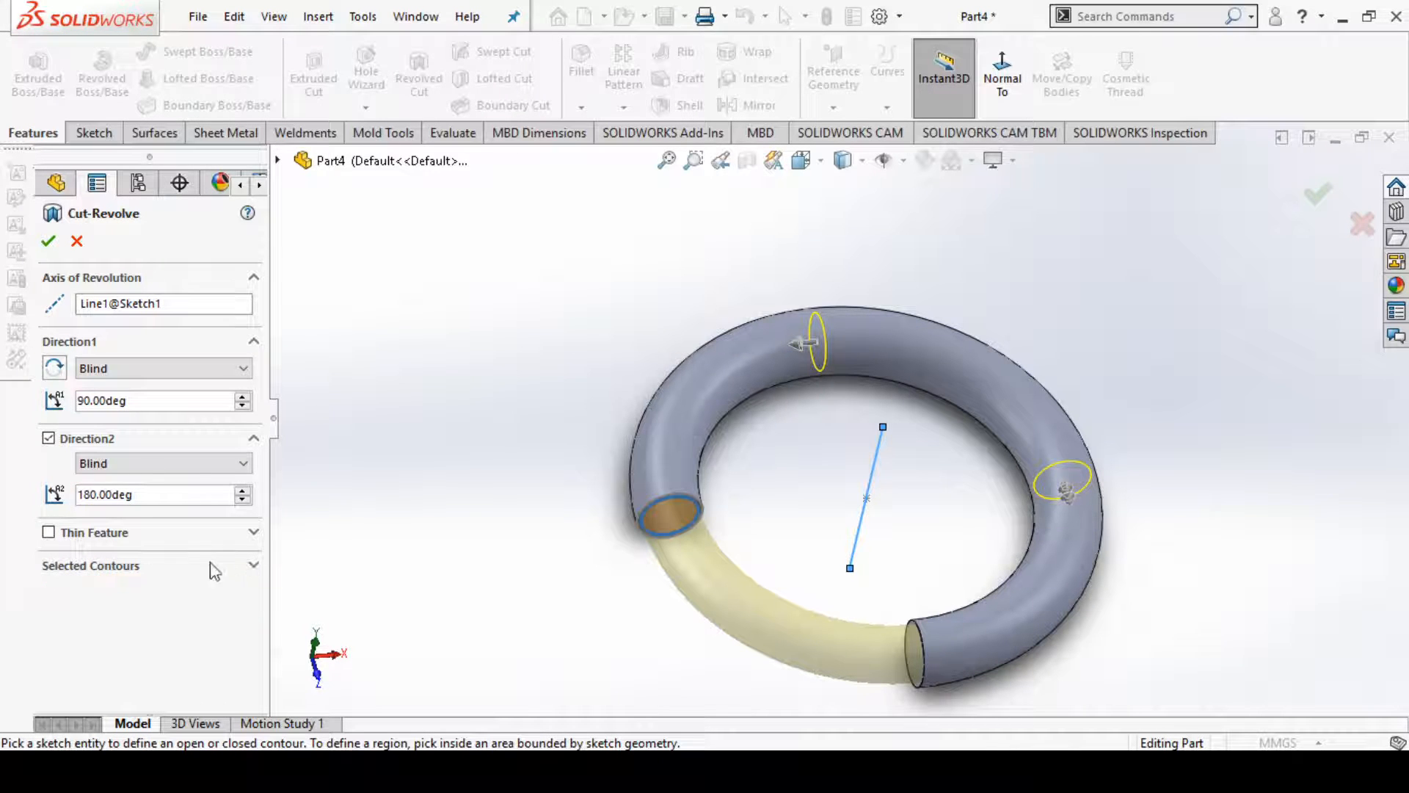
left_click(49, 244)
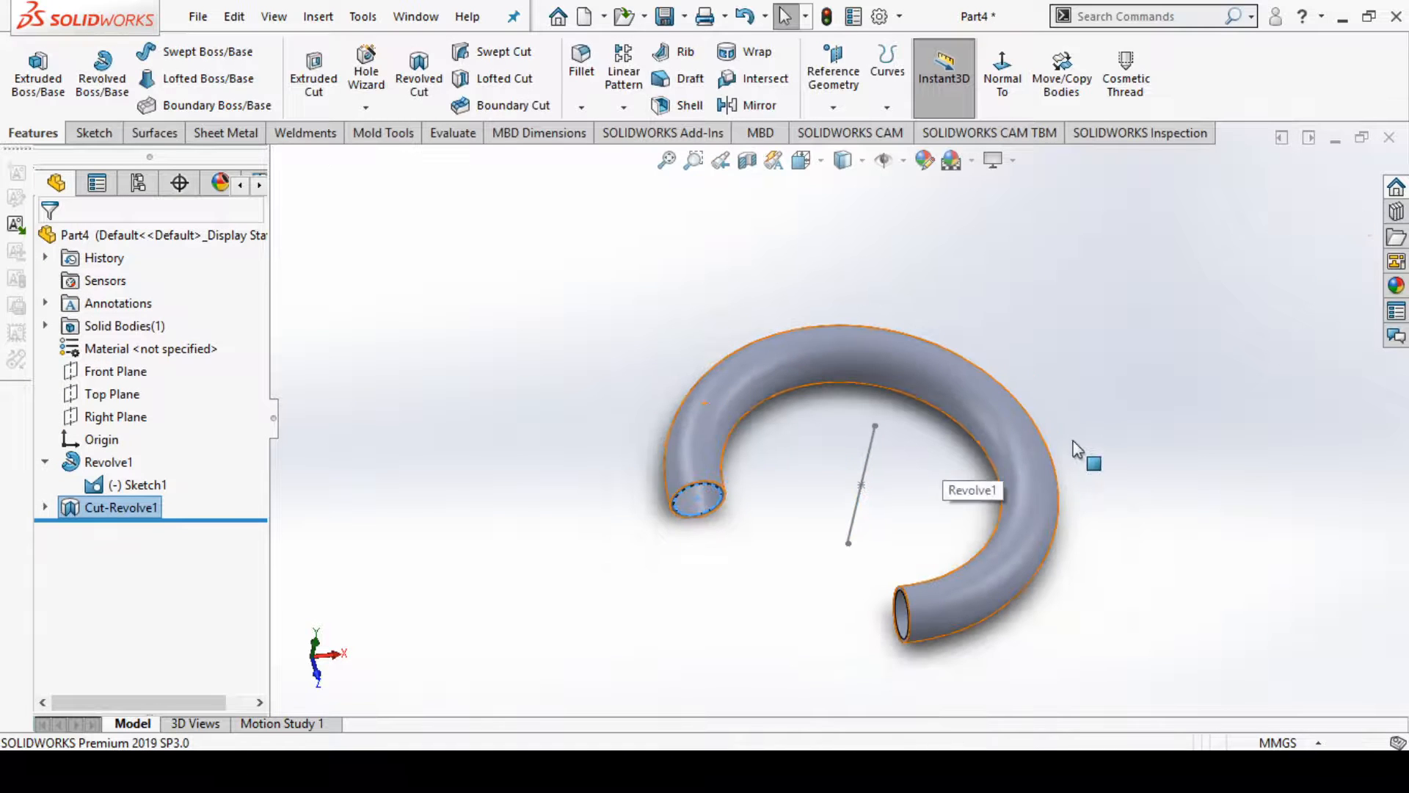
middle_click_drag(1152, 462, 1131, 528)
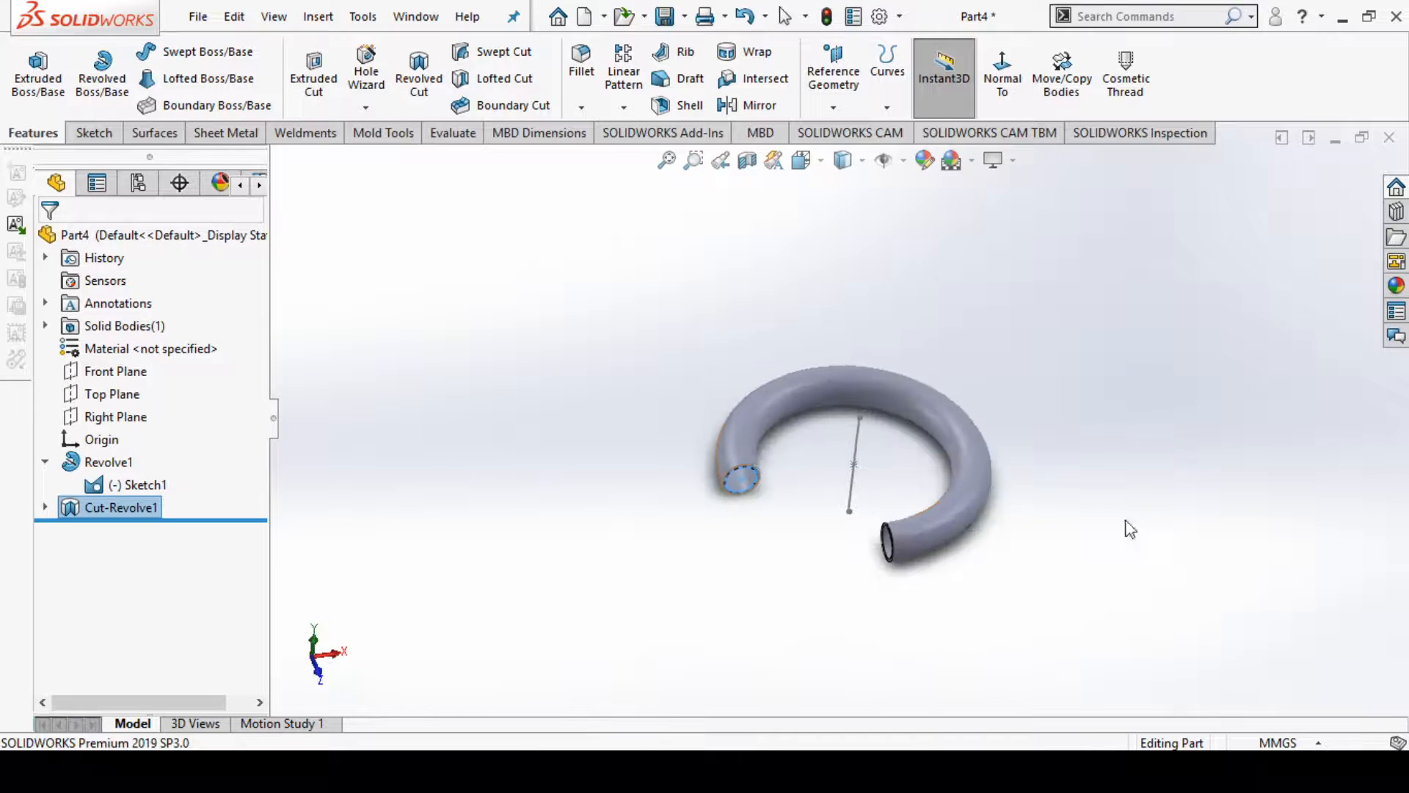
scroll(977, 470, "down", 2)
left_click(1055, 421)
scroll(729, 364, "down", 1)
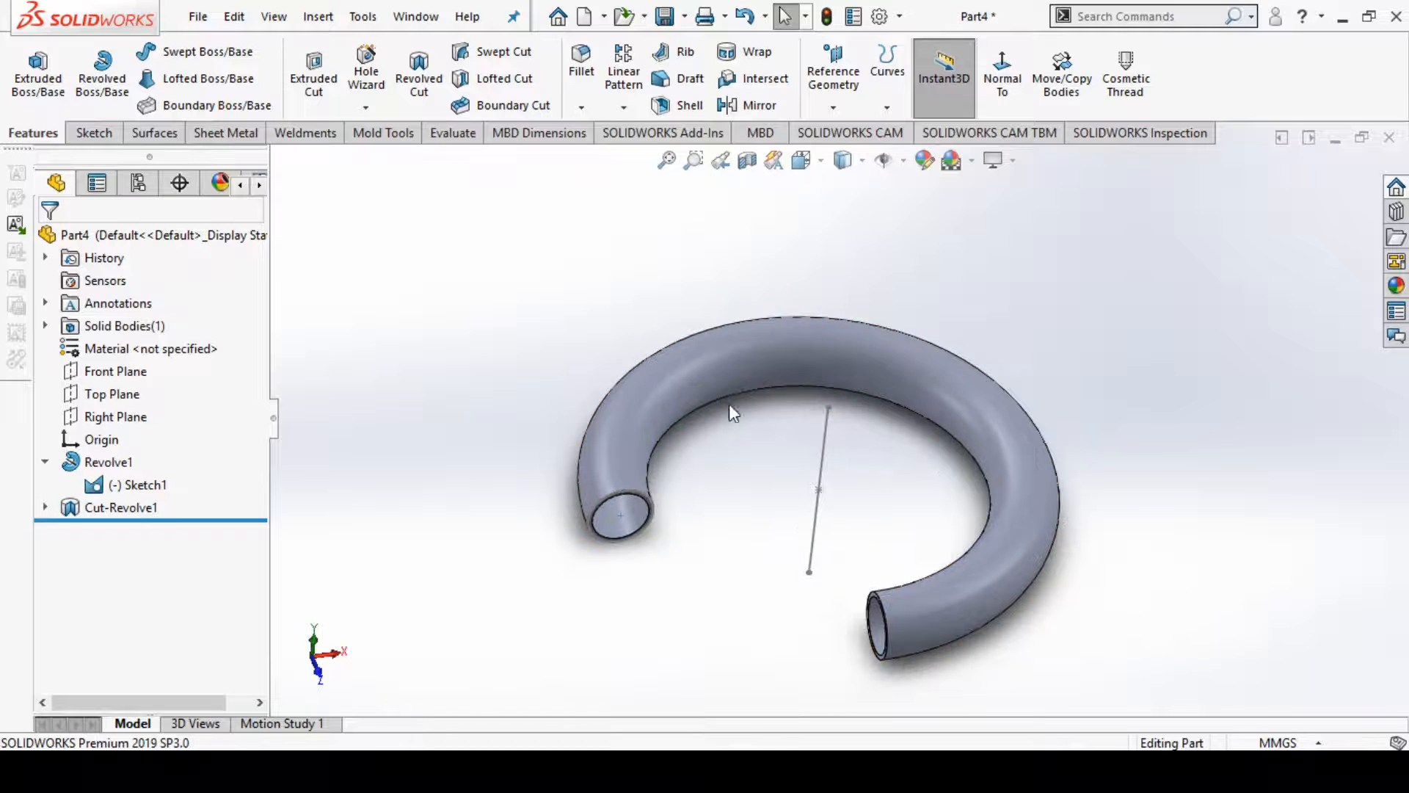
- Open a section view on the Front Plane and tilt the section plane slightly to examine the hollow ring's cut ends
left_click(746, 163)
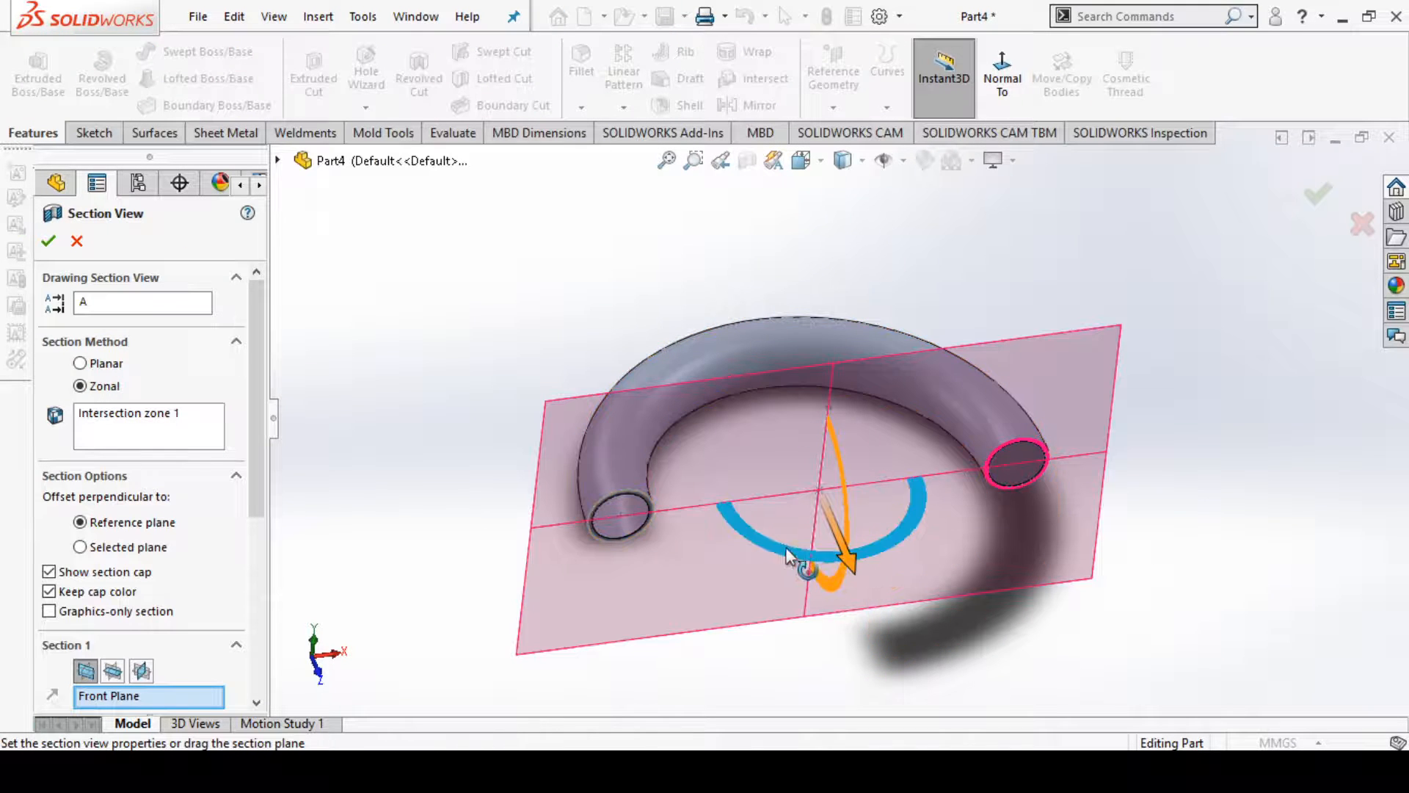
left_click_drag(778, 556, 781, 505)
middle_click_drag(780, 505, 866, 532)
left_click_drag(846, 512, 885, 466)
scroll(1011, 452, "down", 5)
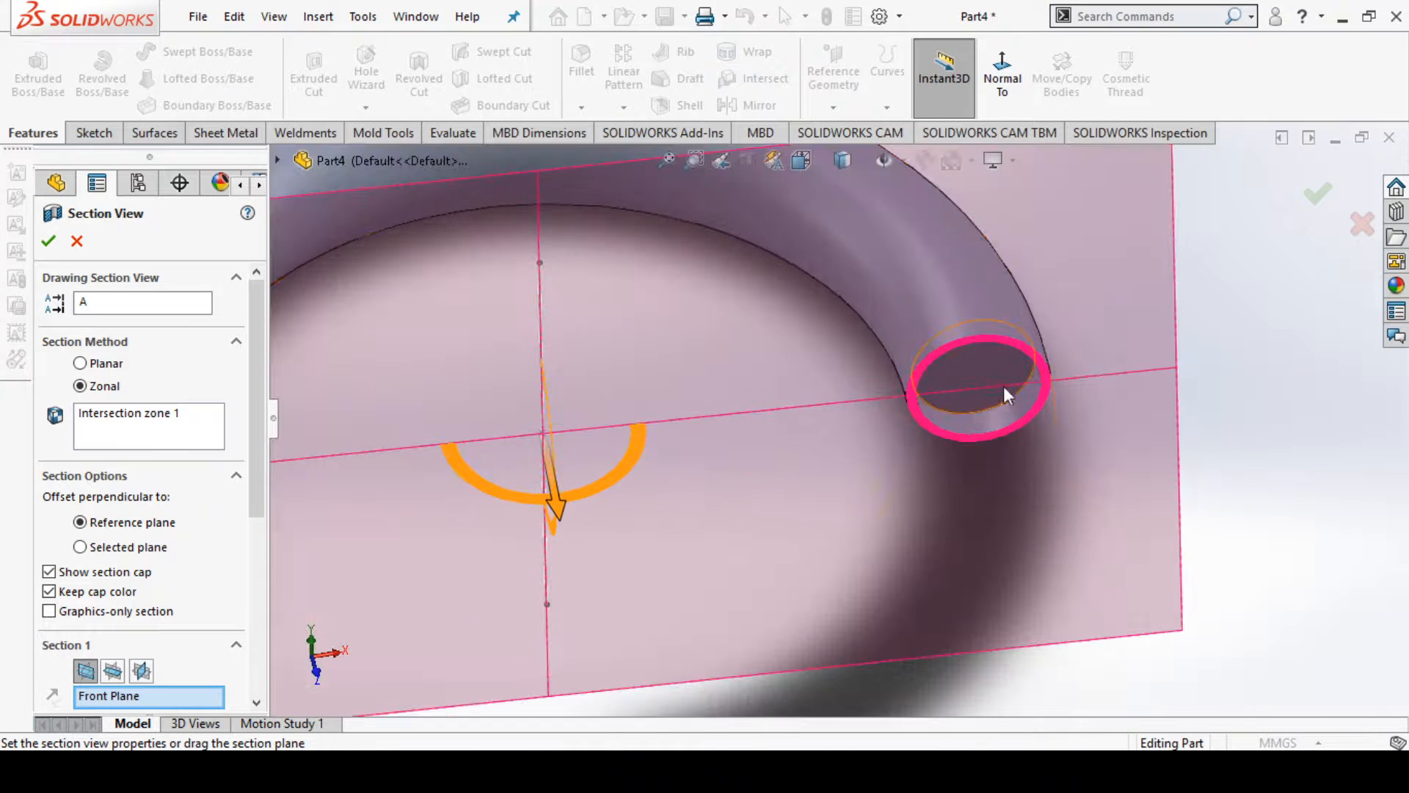
scroll(975, 521, "up", 6)
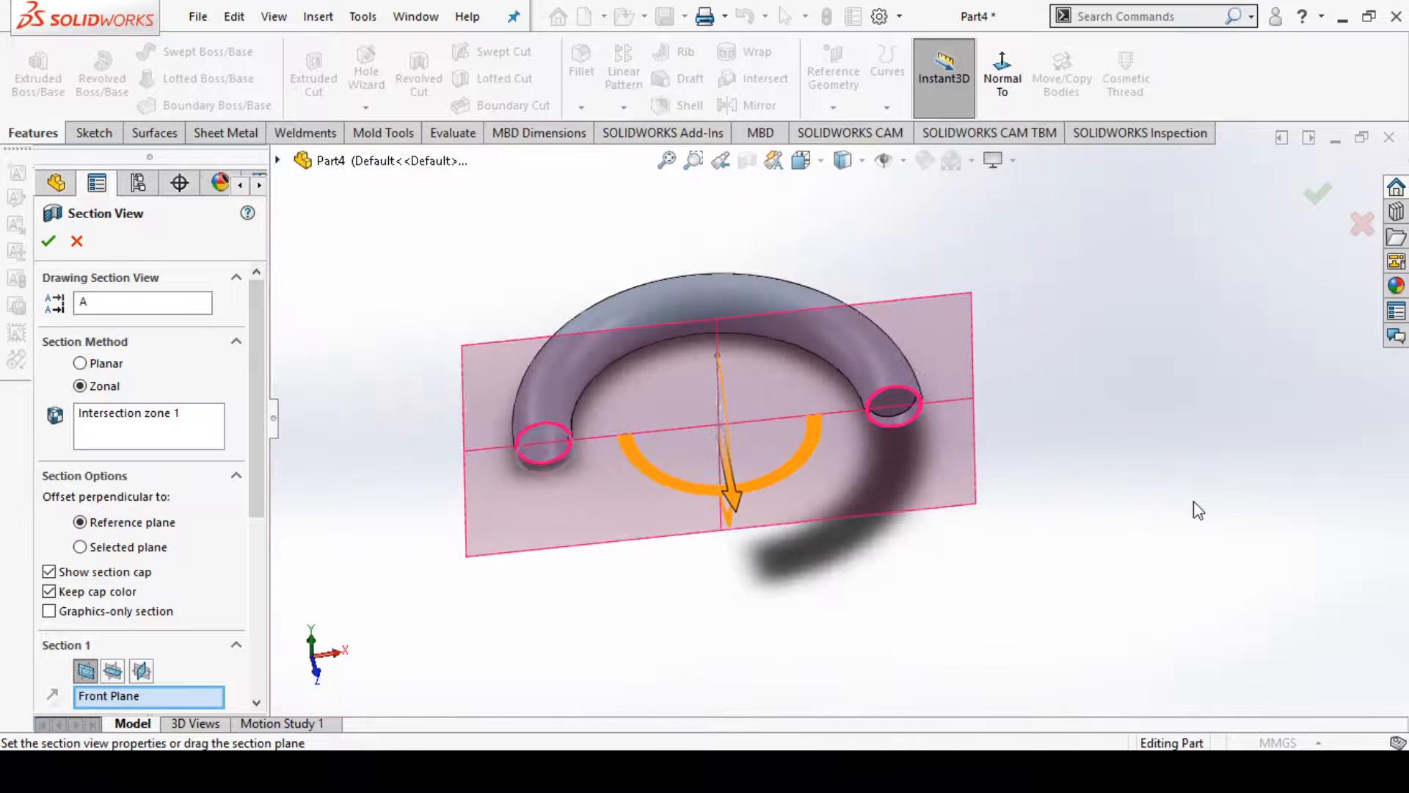
- Rotate the section plane around the ring to examine where the cut hollows it, then cancel the section view
left_click_drag(817, 445, 1147, 461)
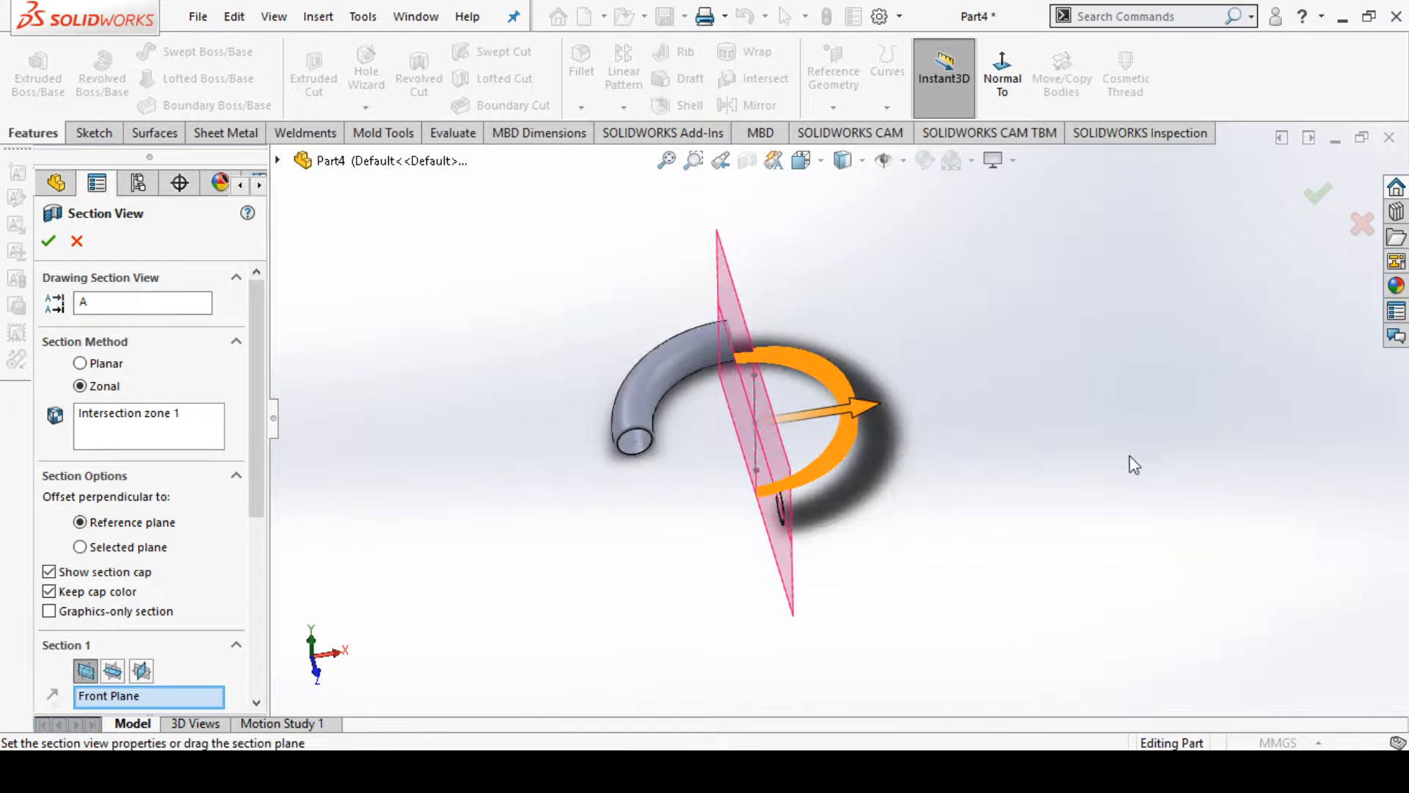
middle_click_drag(1129, 463, 927, 516)
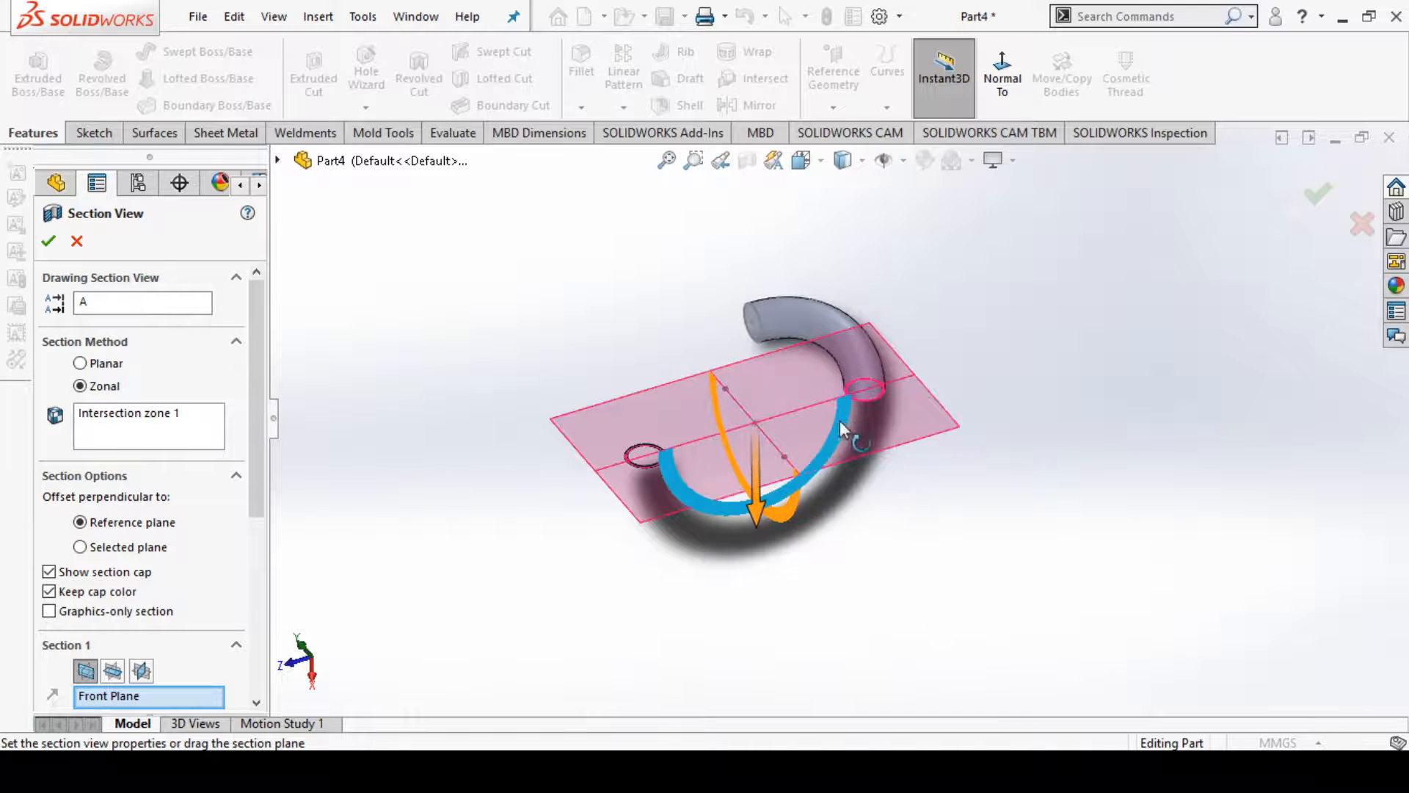
scroll(869, 430, "down", 5)
middle_click_drag(869, 430, 987, 404)
scroll(982, 404, "up", 5)
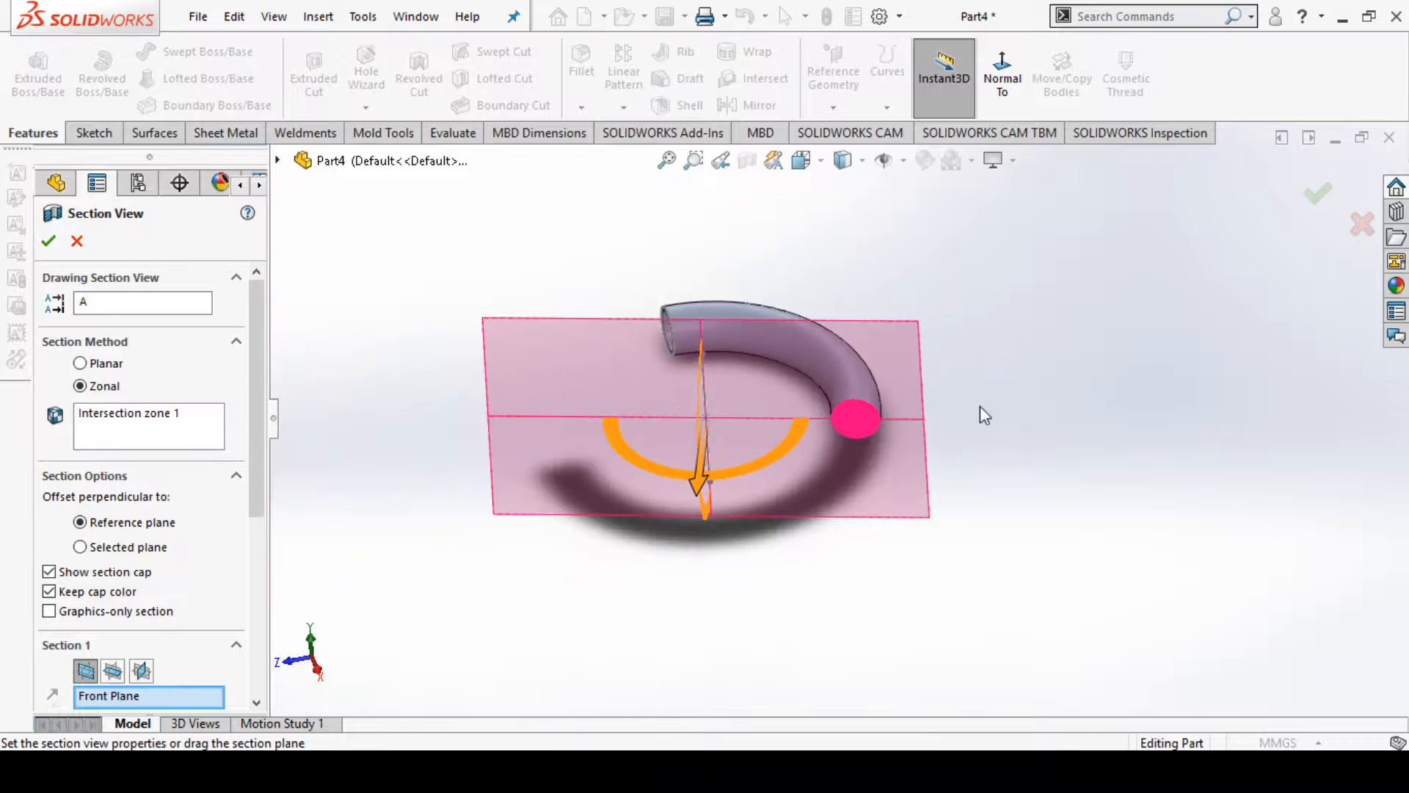
scroll(808, 389, "down", 3)
left_click_drag(769, 449, 620, 487)
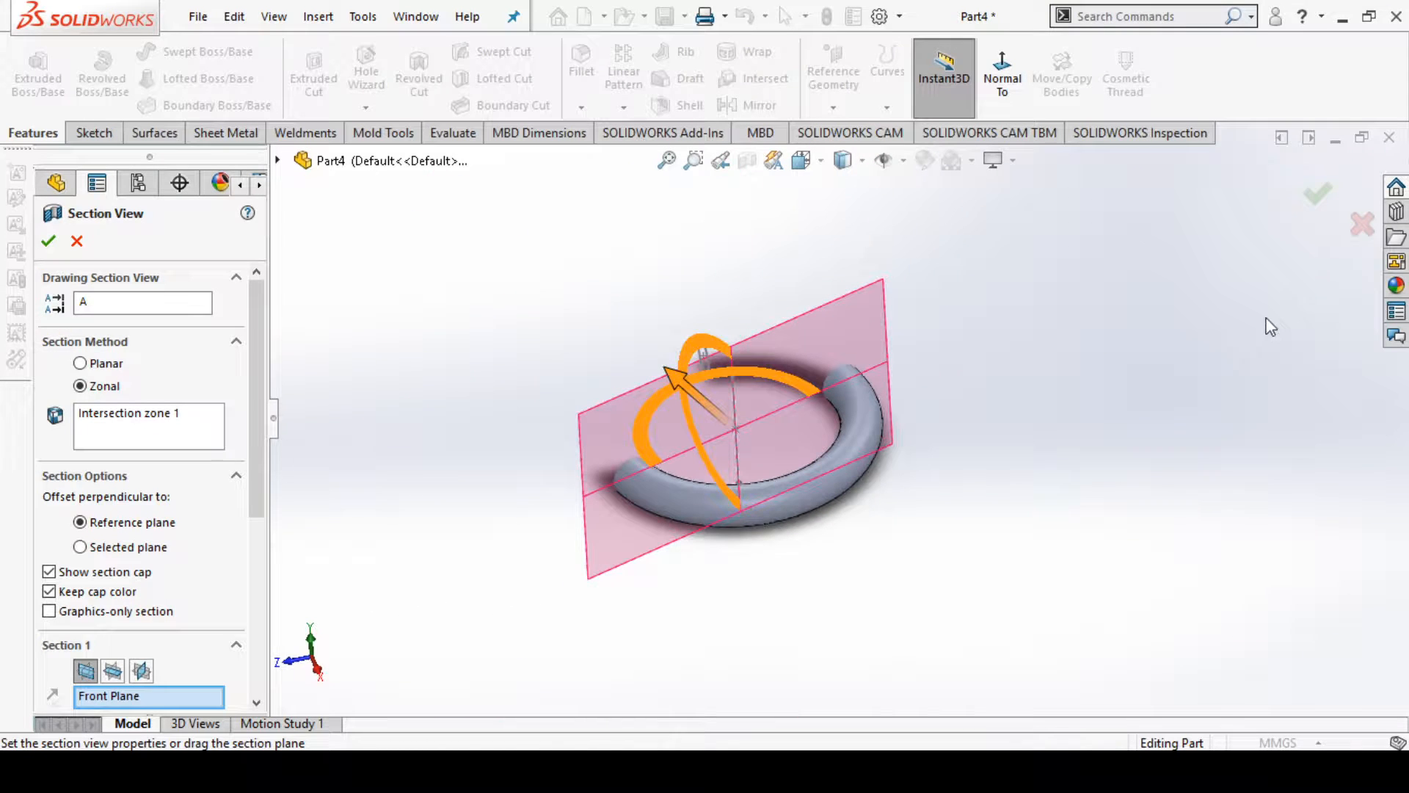
left_click(1363, 224)
middle_click_drag(842, 420, 985, 503)
key("f")
scroll(743, 420, "down", 3)
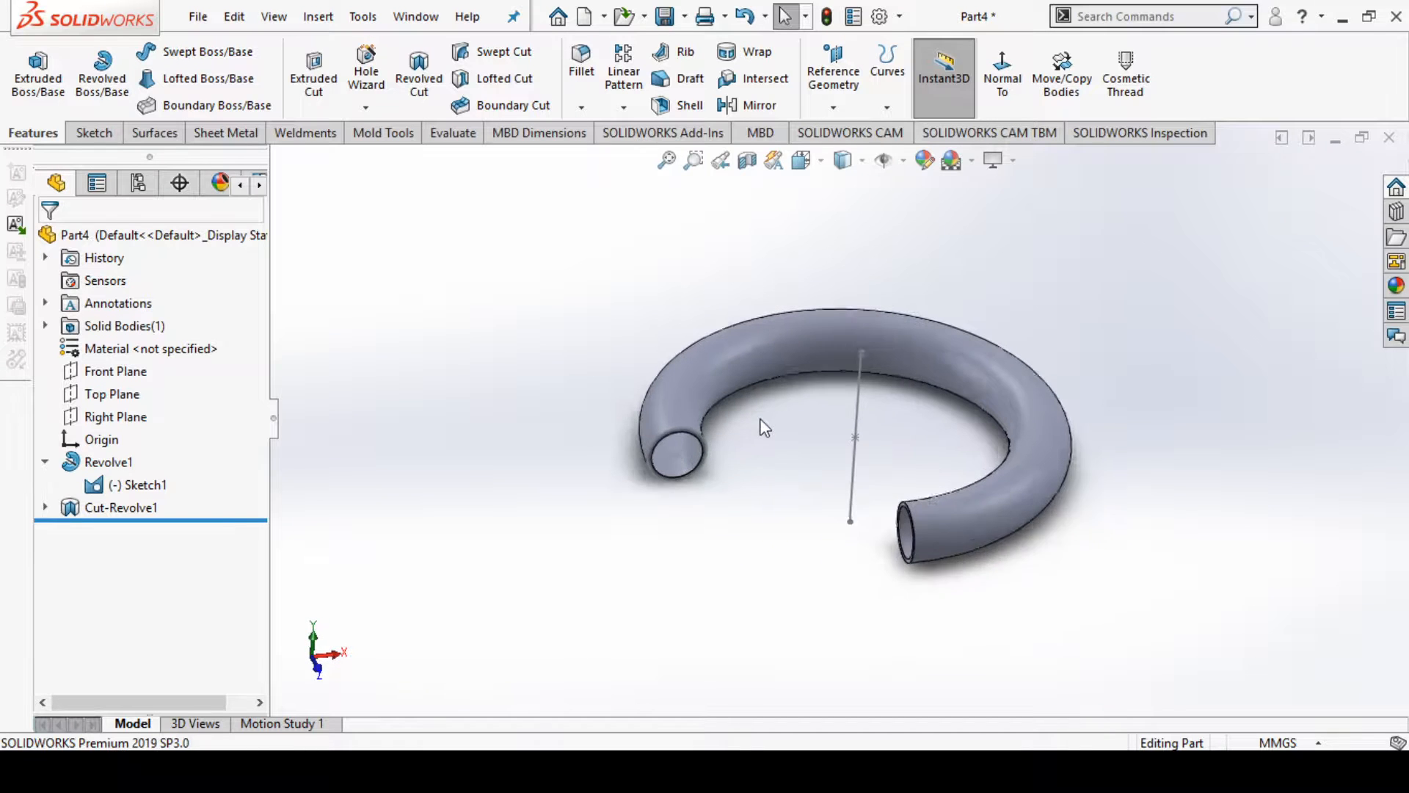